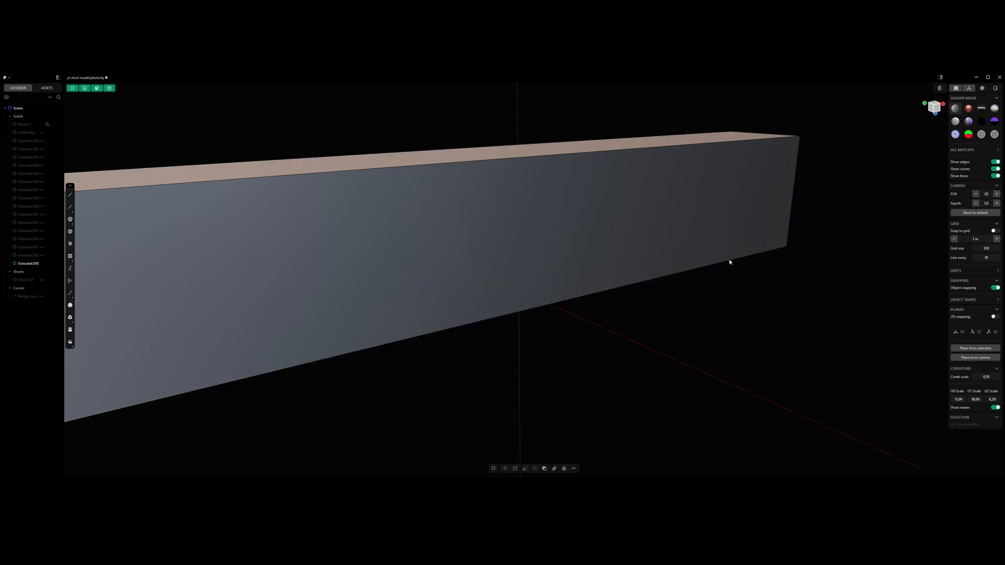
- Offset the outline of the block's long front face inward to create an inset rectangular face
scroll(730, 259, down, 5)
scroll(728, 255, up, 5)
middle_drag(728, 255, 724, 235)
key(3)
click(683, 255)
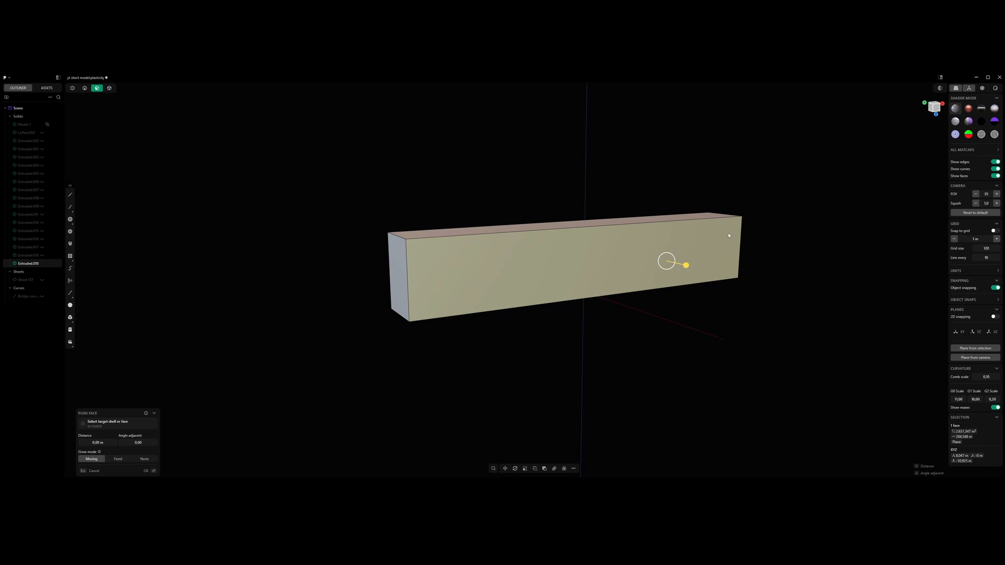
key(o)
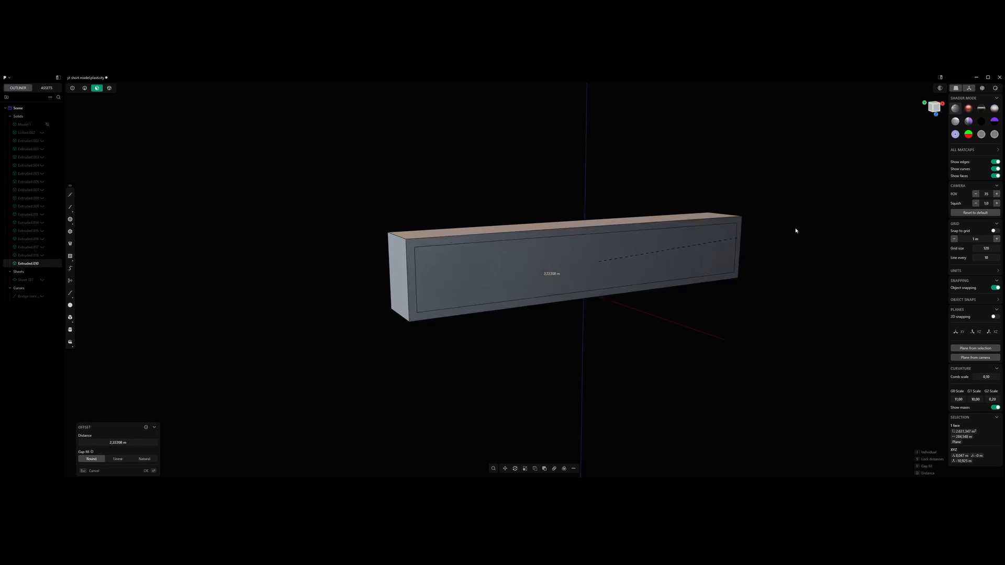
key(Return)
- Push the inset rectangular face back into the block to form a recess
click(715, 249)
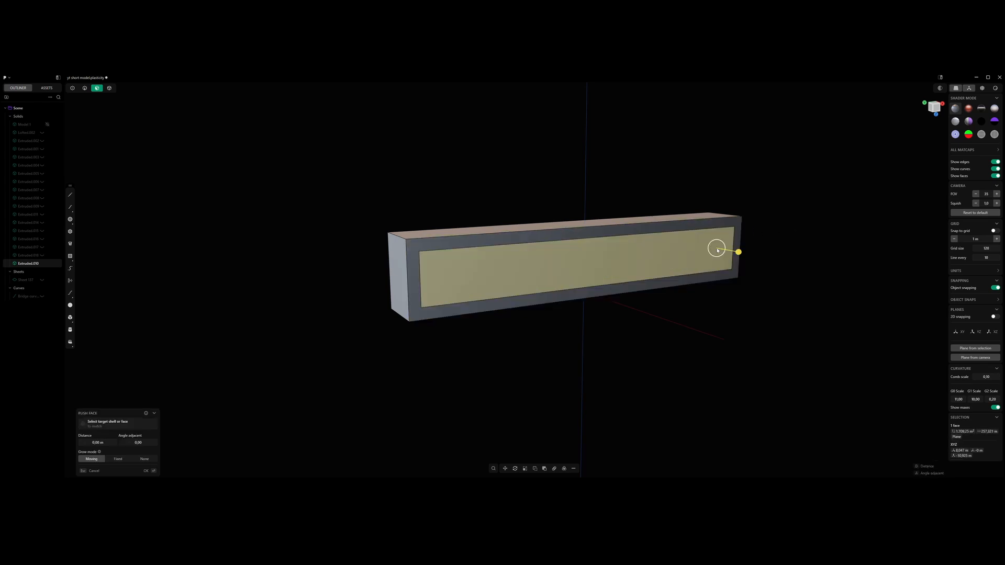
middle_drag(717, 249, 745, 257)
drag(744, 252, 735, 243)
key(Return)
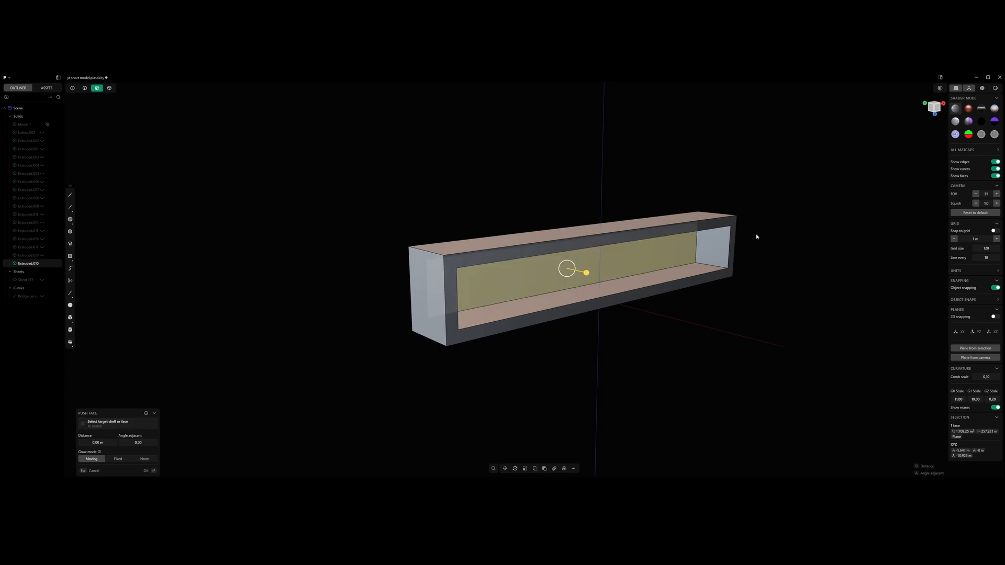
- Offset the outline of the recess's back face inward by about 3 m
shift+middle_drag(756, 235, 714, 235)
scroll(758, 238, up, 2)
scroll(754, 237, up, 2)
scroll(733, 228, down, 3)
key(o)
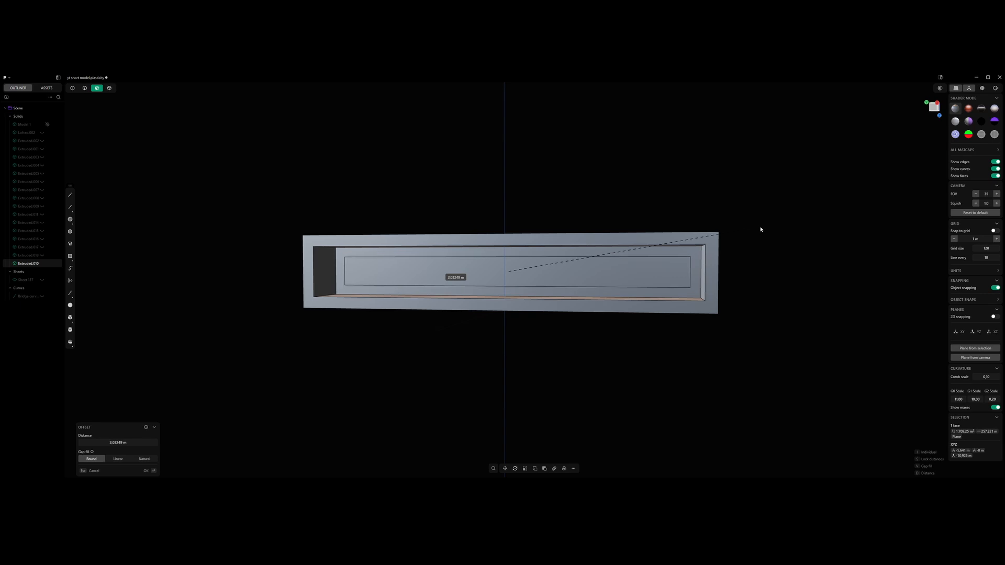
click(760, 229)
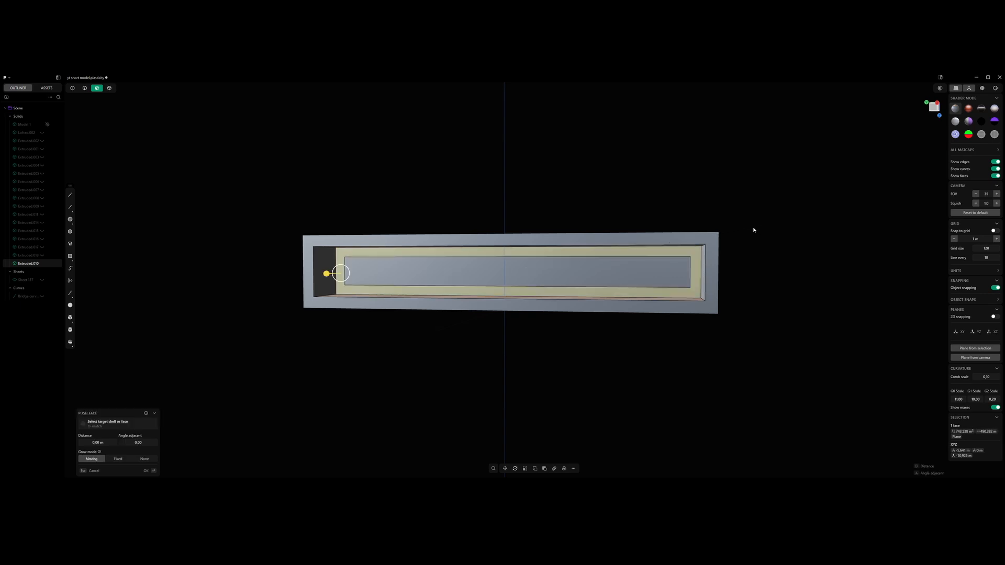
- Push the inner rectangle on the recess's back face outward as a raised panel and inspect the layered shape
middle_drag(754, 228, 683, 267)
click(693, 259)
scroll(684, 267, up, 4)
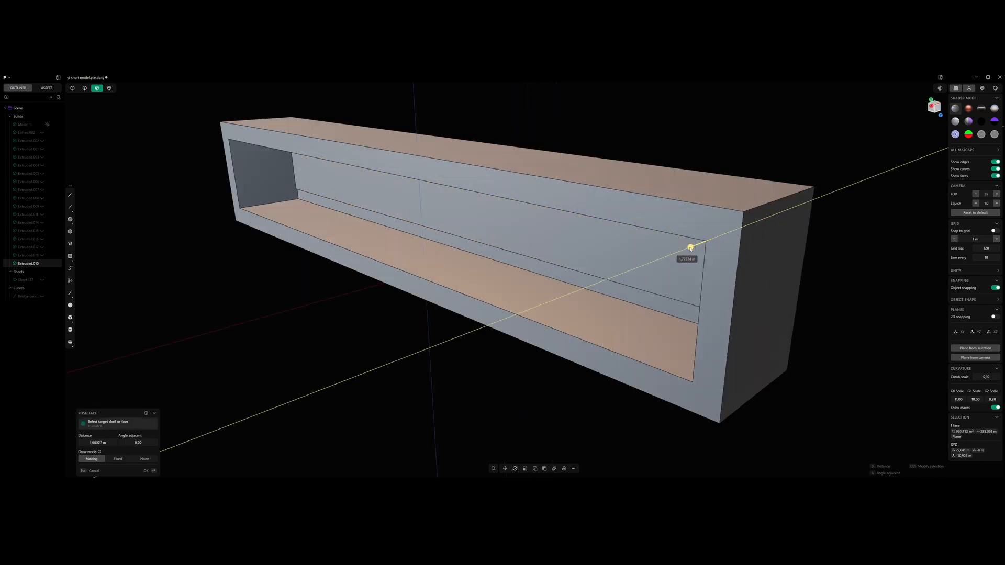
click(638, 251)
scroll(638, 251, down, 5)
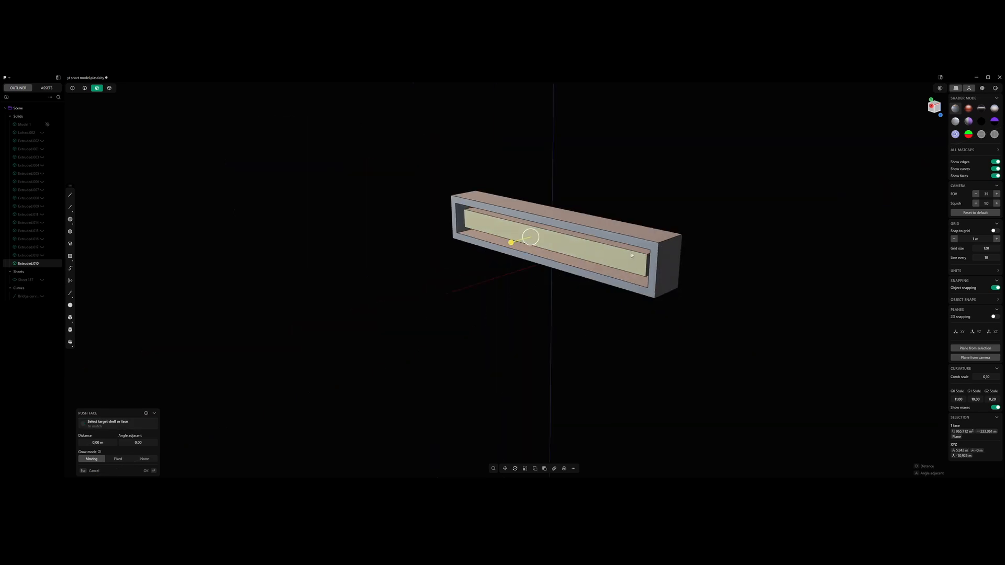
alt+middle_drag(638, 251, 663, 239)
right_click(663, 214)
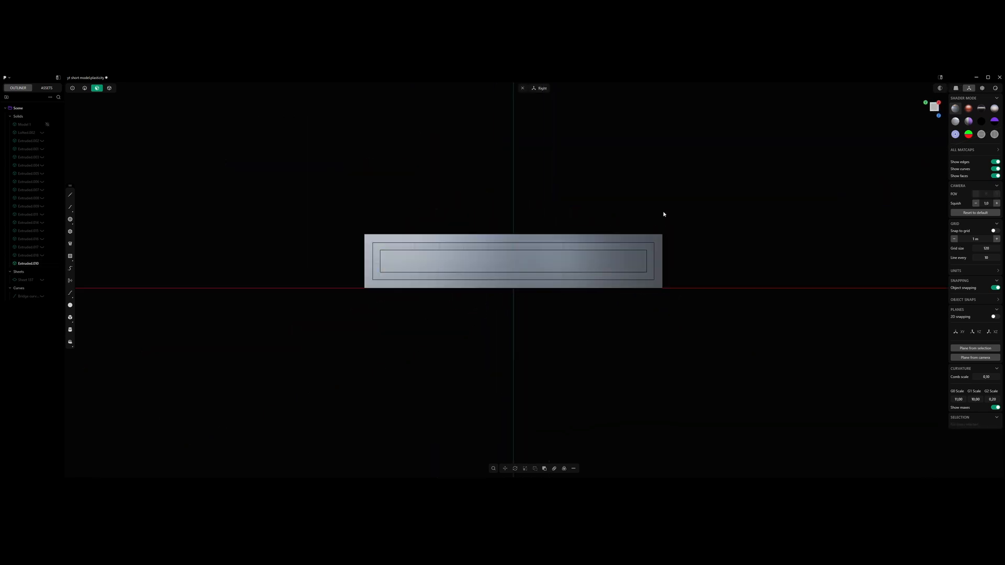
middle_drag(581, 214, 608, 227)
middle_drag(586, 237, 522, 274)
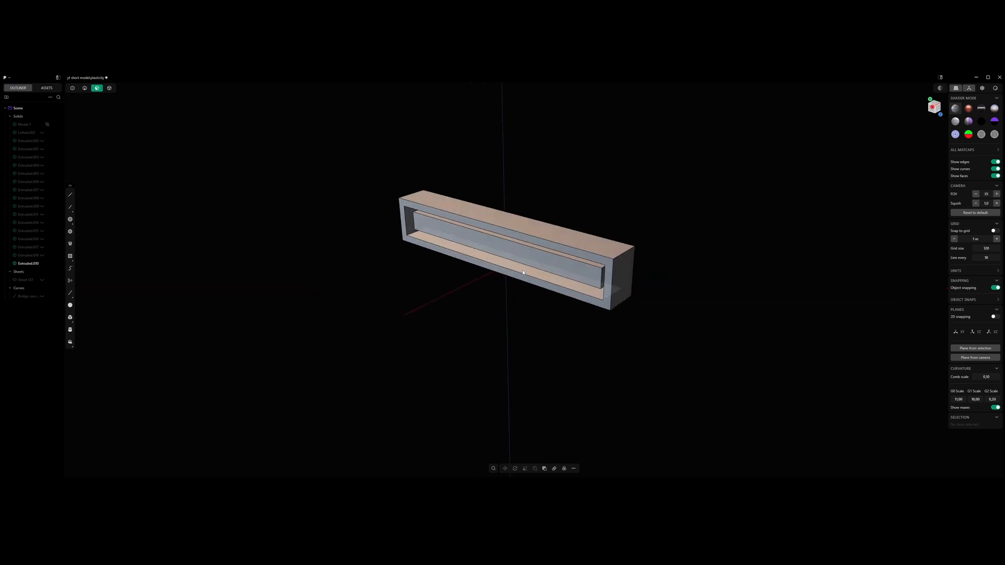
alt+middle_drag(521, 270, 579, 255)
- Undo the raised panel, its offset outline and the recess, going back to the inset face
key(ctrl+z)
key(ctrl+z)
key(ctrl+z)
key(ctrl+z)
key(ctrl+z)
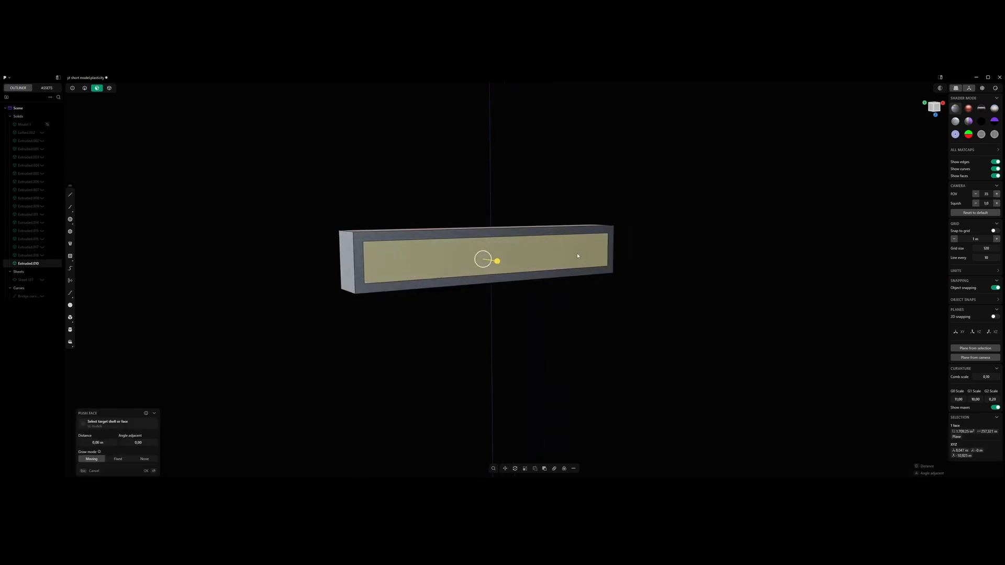
- Push the inset front face into the block to cut a long rectangular recess
shift+middle_drag(578, 255, 606, 281)
scroll(606, 281, up, 5)
shift+middle_drag(536, 288, 623, 286)
scroll(601, 290, down, 5)
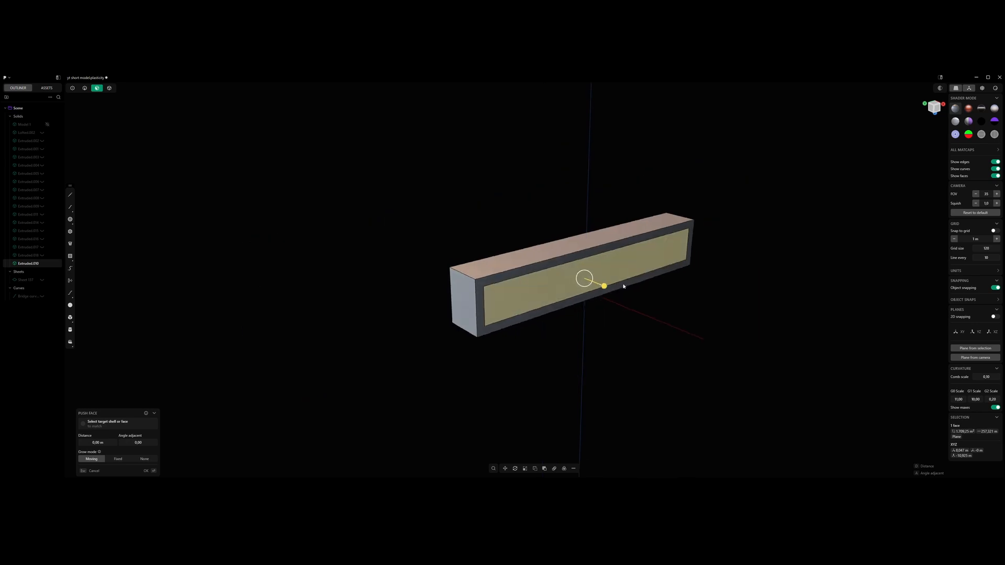
drag(605, 287, 589, 282)
key(Return)
- Push one end wall of the recess outward about 25.4 m so the recess opens through the block's end
middle_drag(589, 281, 378, 263)
scroll(378, 264, up, 5)
click(368, 262)
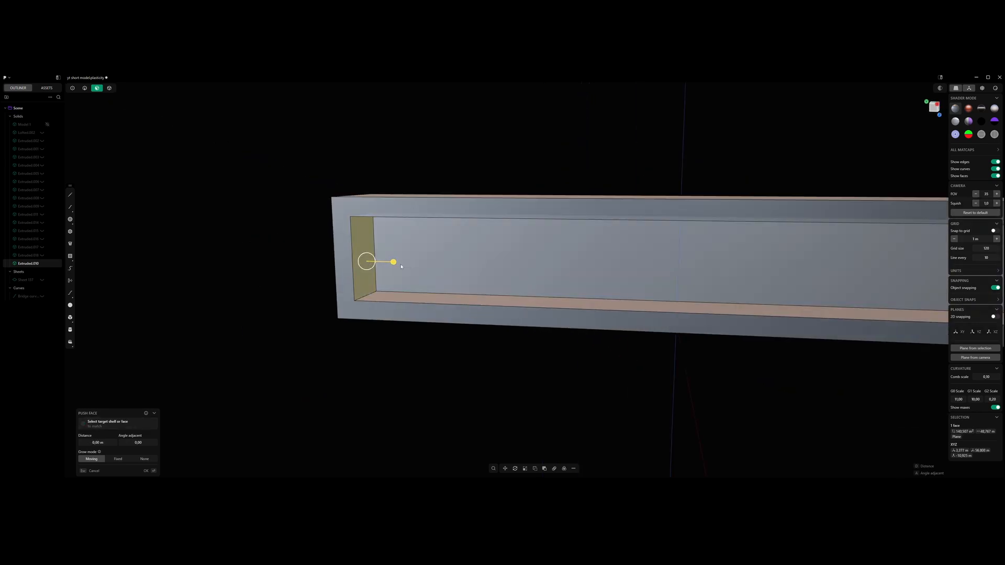
drag(393, 261, 272, 258)
scroll(288, 259, down, 5)
middle_drag(427, 267, 452, 265)
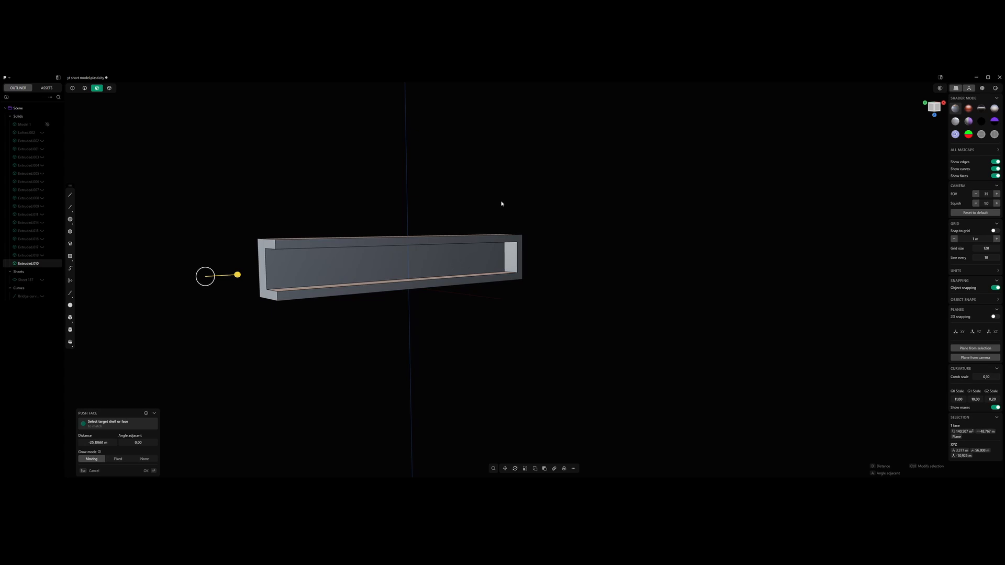
key(Return)
- Push the remaining end wall of the recess inward to leave a wide solid section at the block's closed end
scroll(505, 254, up, 6)
click(516, 248)
scroll(516, 248, down, 4)
shift+middle_drag(516, 249, 538, 261)
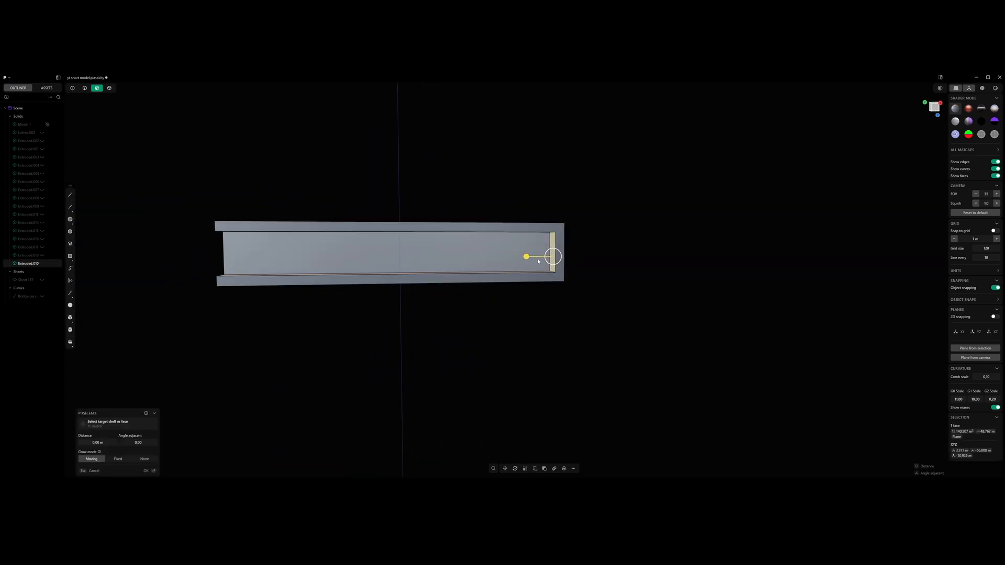
drag(527, 256, 449, 264)
click(500, 190)
alt+middle_drag(497, 197, 543, 227)
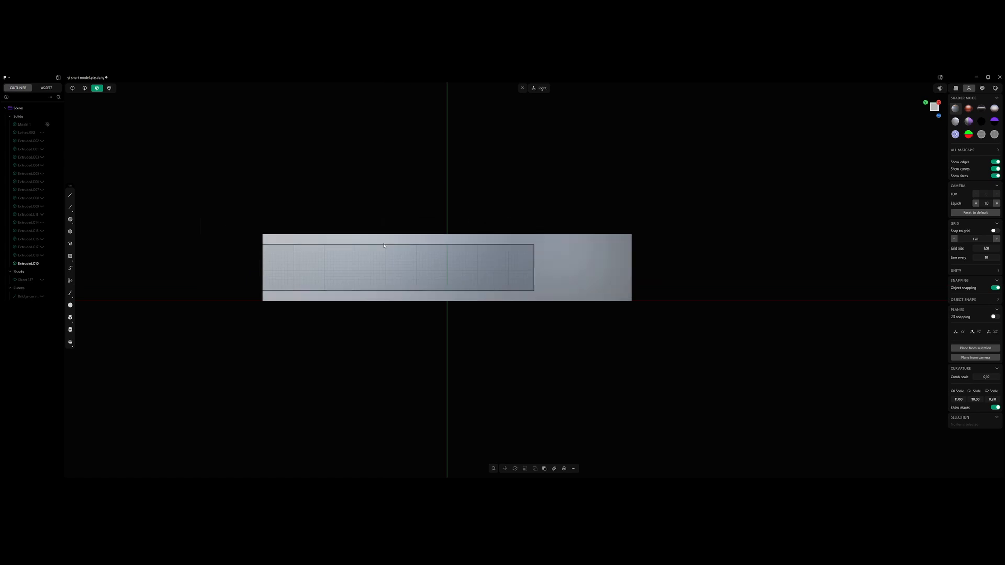
middle_drag(383, 245, 577, 292)
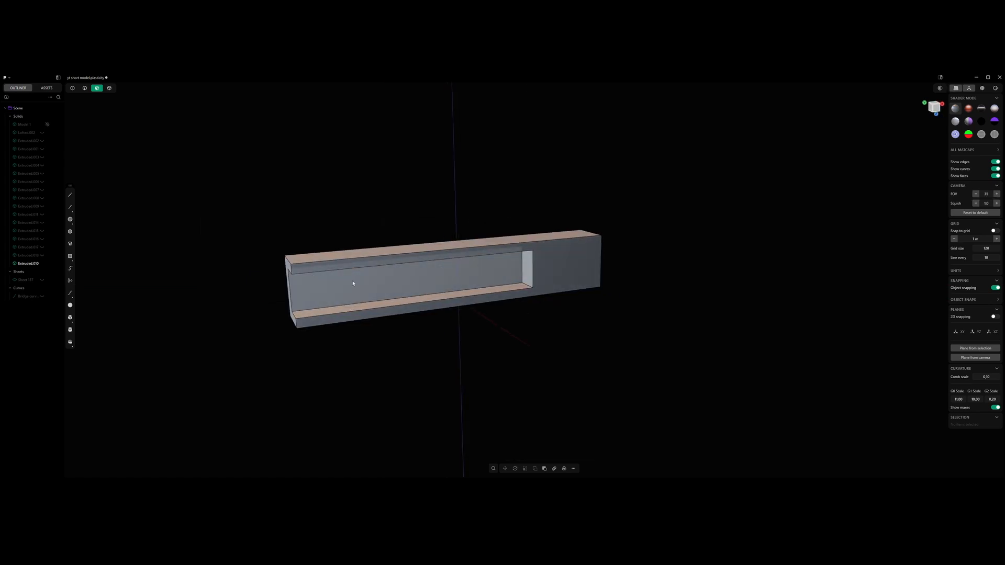
- Split the recess's end wall with one horizontal isoparam cut below its middle
middle_drag(353, 283, 608, 263)
click(605, 274)
scroll(605, 274, up, 5)
key(ctrl+r)
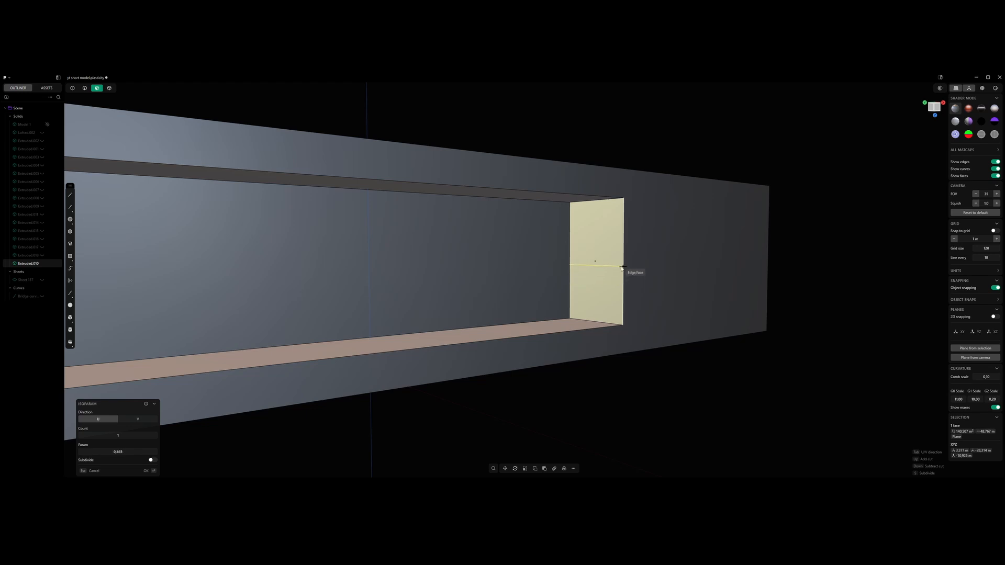
click(622, 290)
scroll(622, 288, up, 2)
- Rotate the upper part of the split end wall 49 degrees about the split edge to make a slanted face
click(595, 266)
key(r)
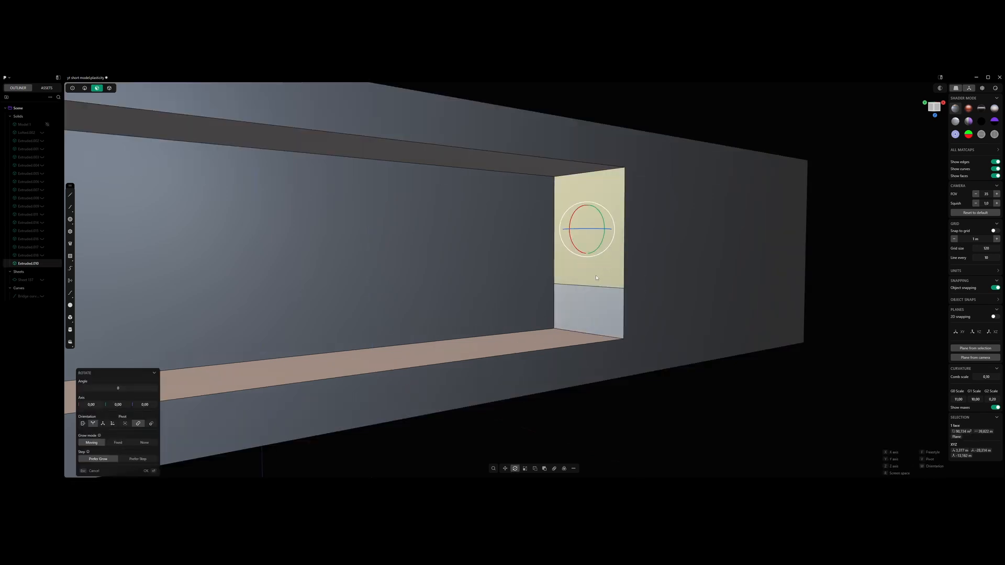
key(v)
click(587, 286)
drag(572, 273, 543, 283)
scroll(543, 282, down, 5)
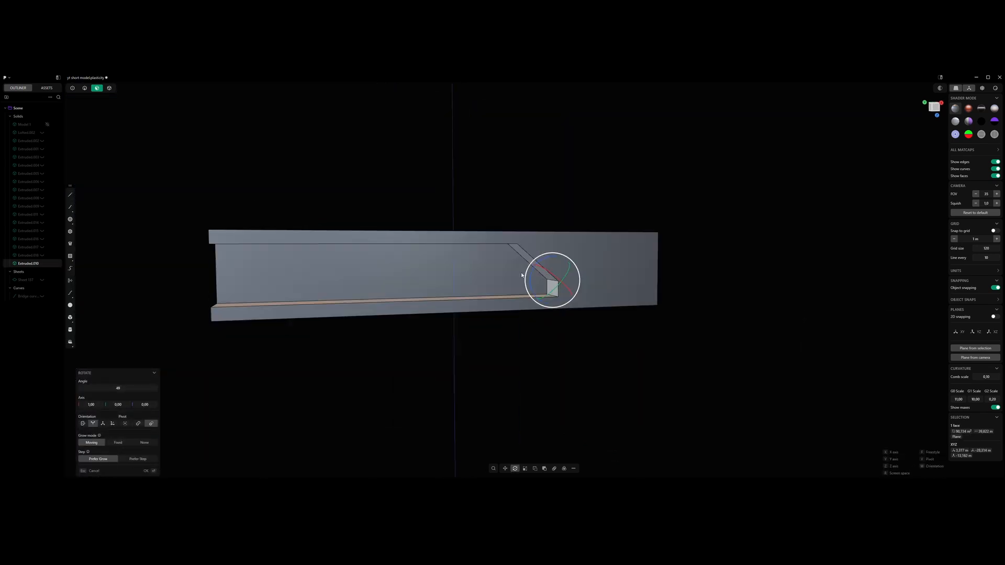
key(KP_3)
click(571, 163)
middle_drag(520, 228, 553, 229)
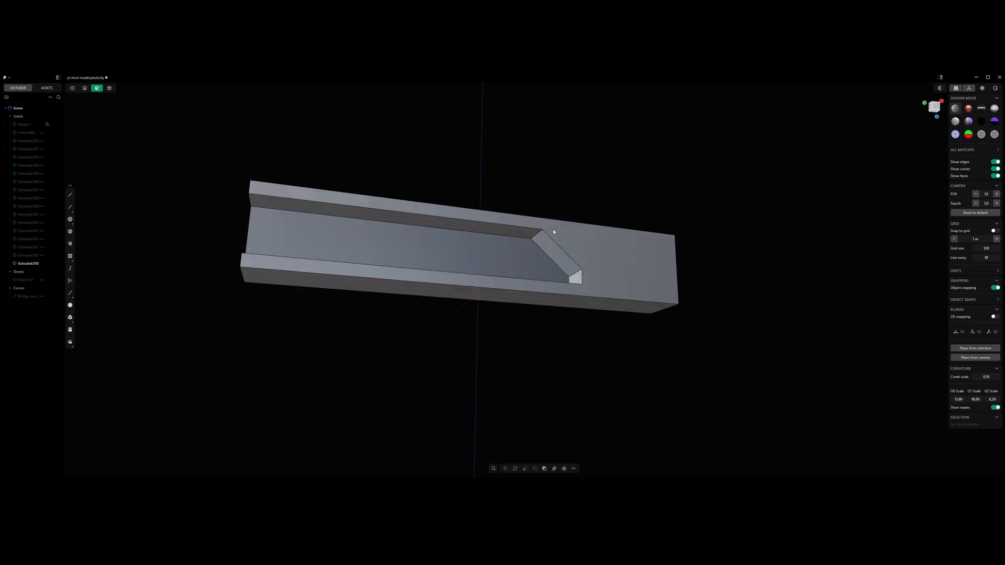
scroll(552, 235, up, 5)
click(548, 254)
key(r)
key(v)
click(552, 271)
key(KP_3)
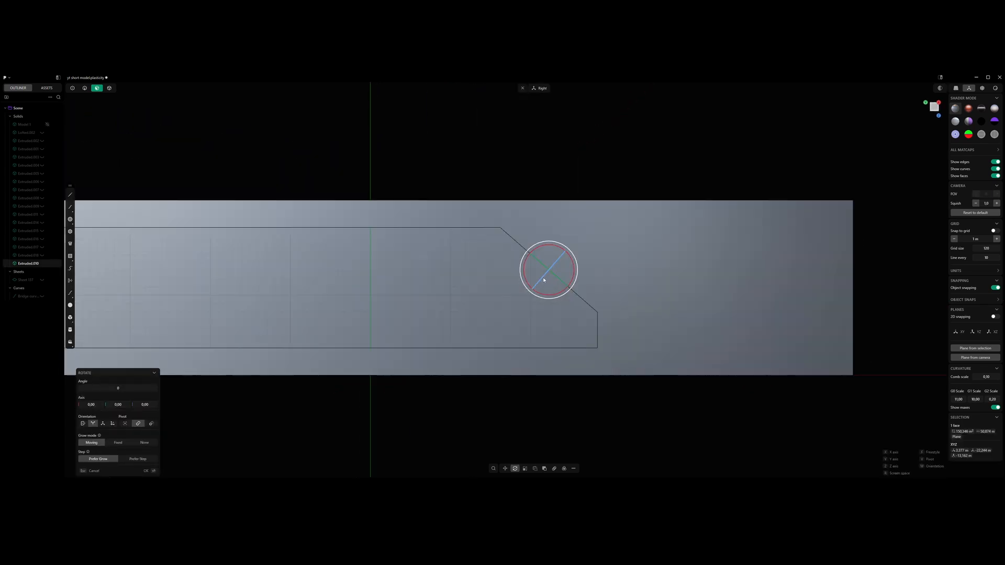
middle_drag(543, 278, 568, 277)
key(Escape)
- Rotate the slanted end face about its inner sloping edge to turn it into a bevelled surface
key(o)
key(r)
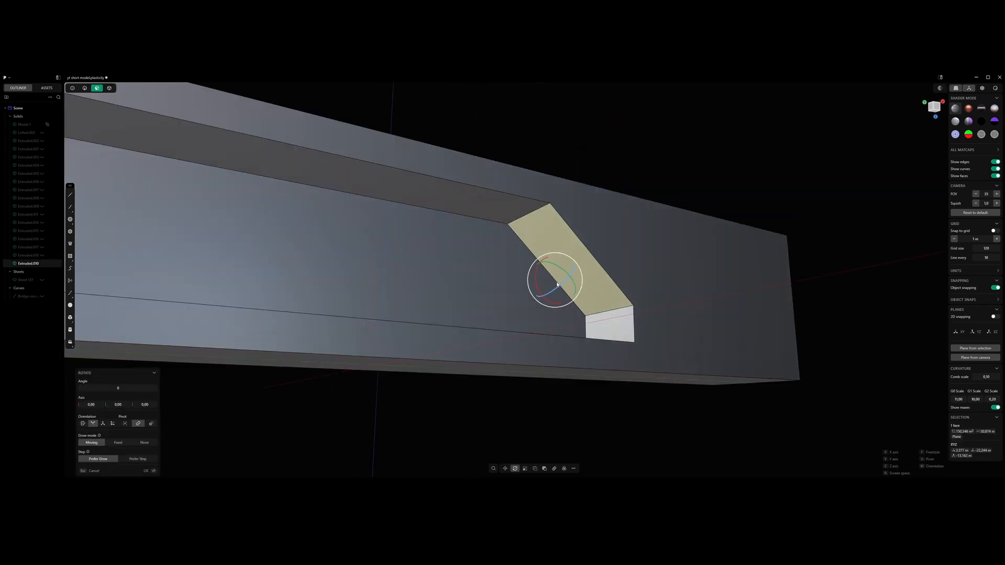
key(KP_3)
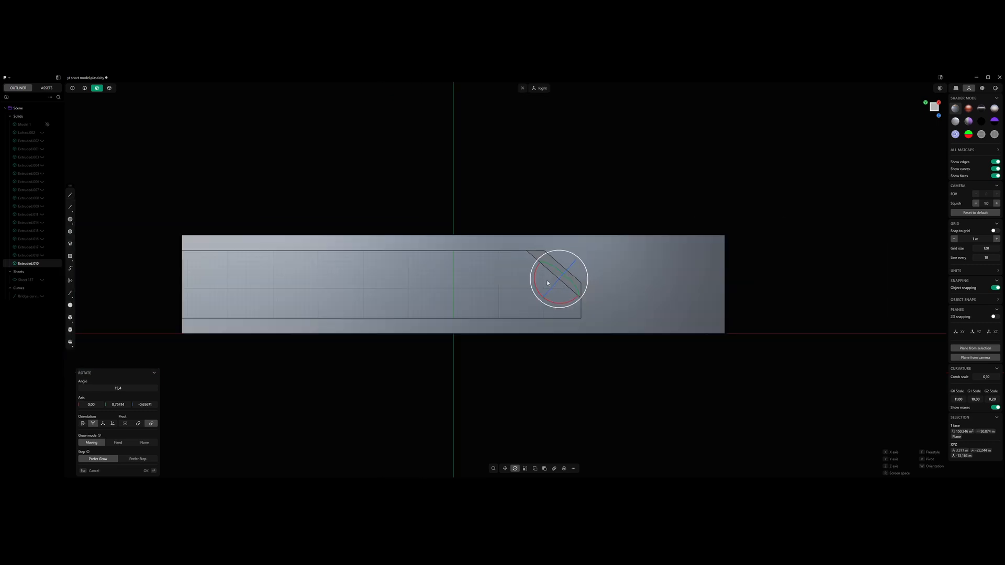
right_click(547, 283)
click(583, 193)
- Fillet the corner edges at the lower end of the recess's end wall
shift+middle_drag(520, 303, 629, 283)
key(2)
click(602, 216)
click(656, 272)
click(653, 303)
key(KP_3)
drag(658, 303, 637, 302)
right_click(575, 286)
- Push the upper inner wall of the recess up and down to vary the thickness of the border above it
shift+middle_drag(492, 286, 636, 271)
scroll(591, 282, down, 4)
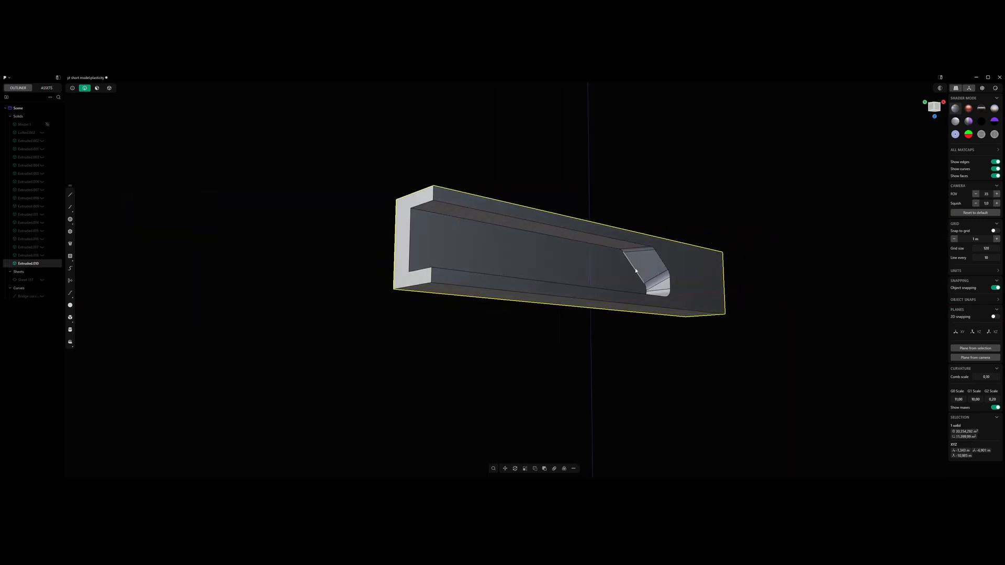
key(KP_3)
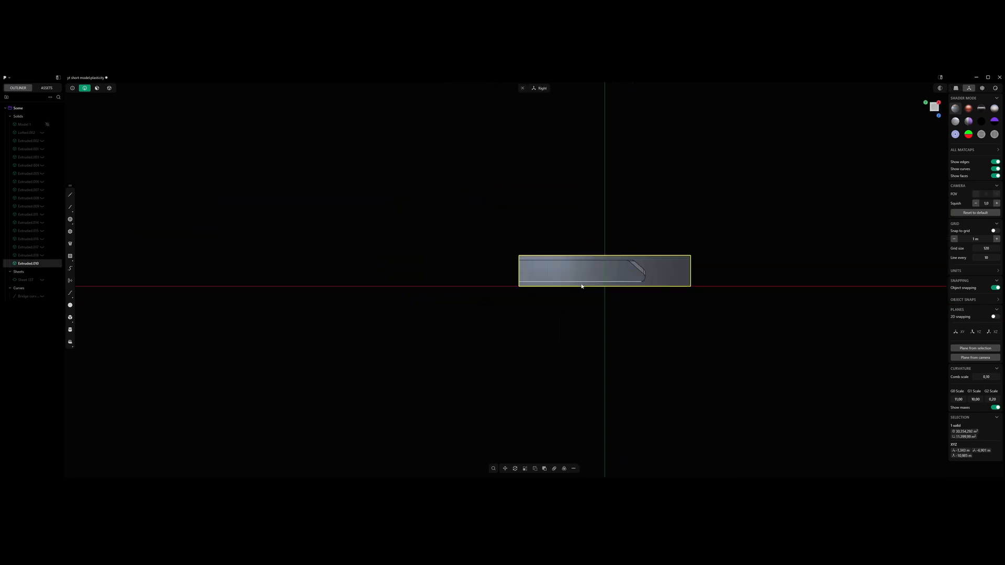
middle_drag(642, 288, 588, 285)
scroll(582, 284, up, 4)
key(3)
click(567, 254)
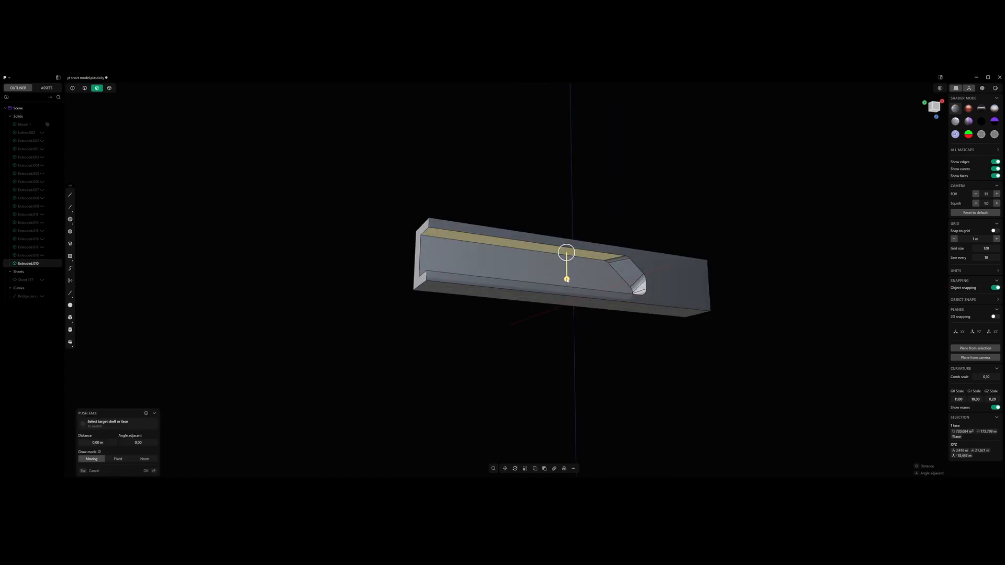
drag(567, 279, 566, 287)
key(KP_3)
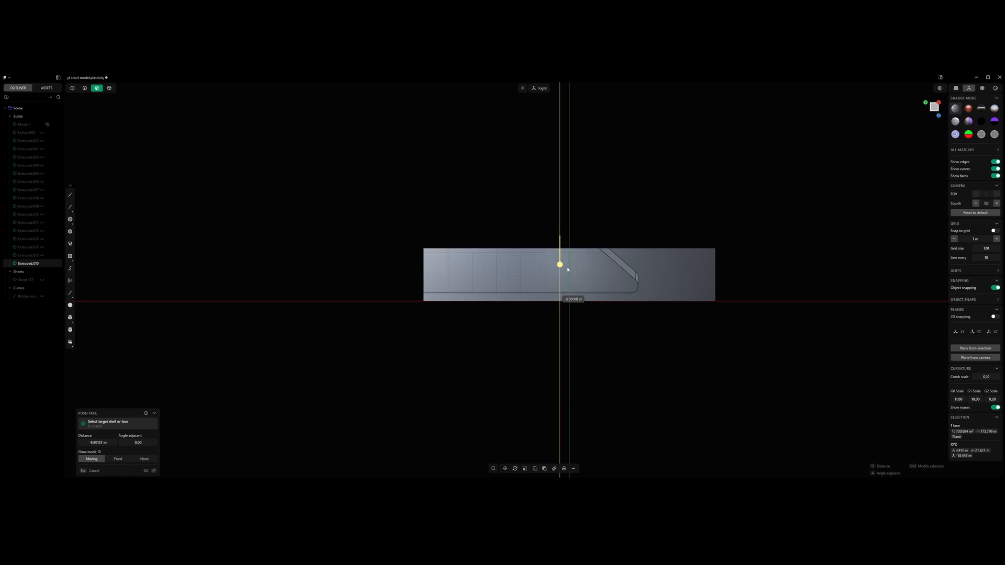
drag(567, 269, 570, 295)
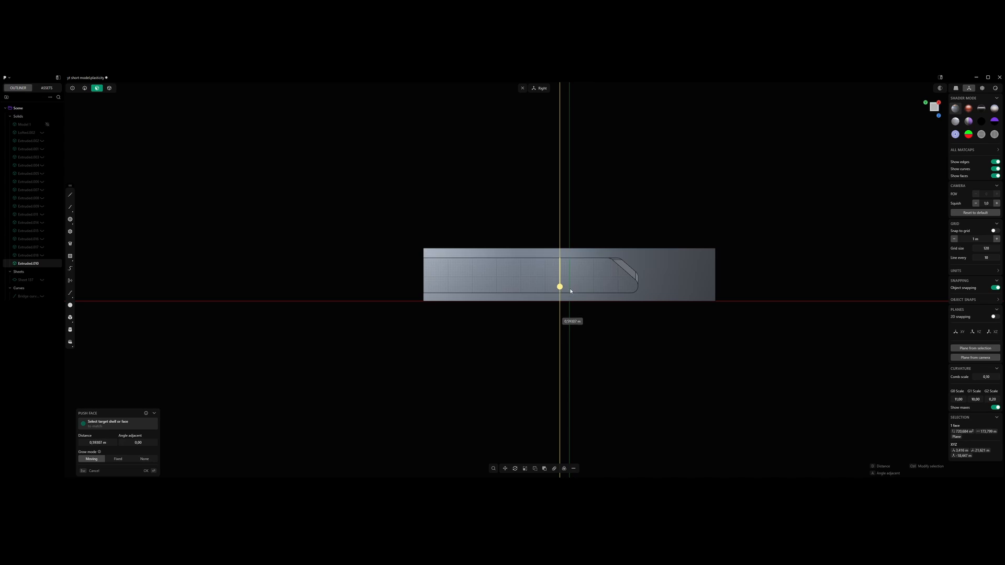
drag(569, 291, 571, 286)
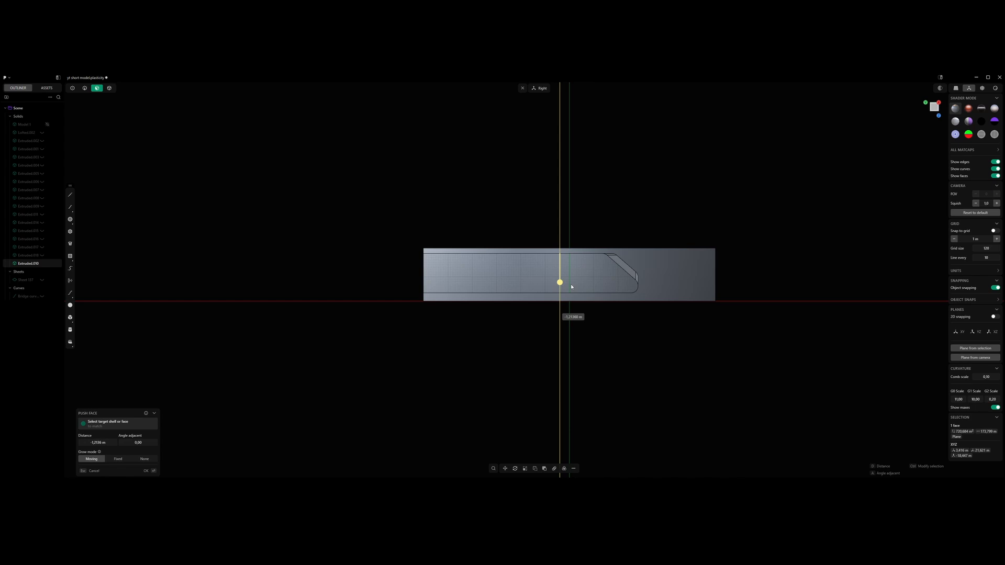
drag(571, 286, 570, 294)
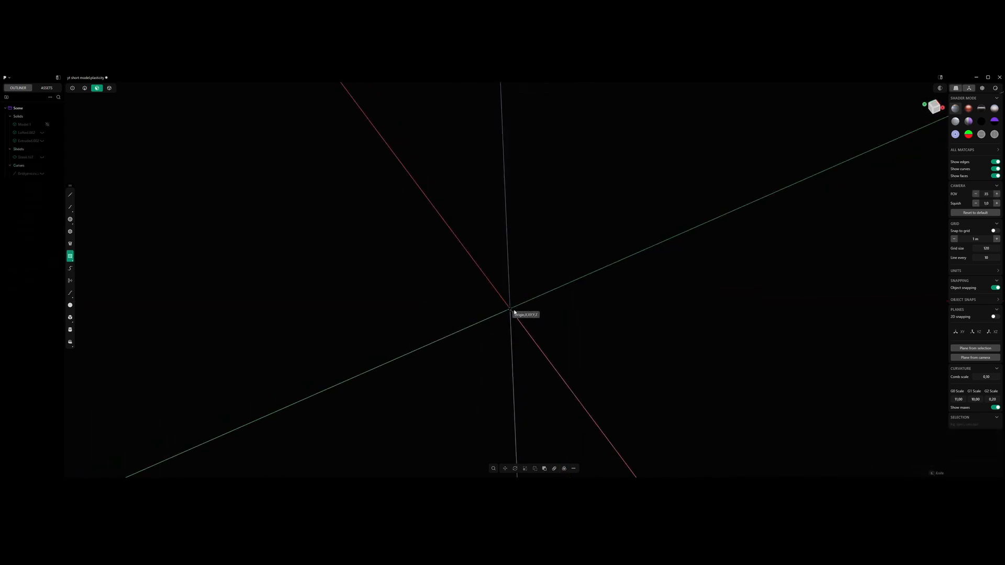
- Draw a long rectangle centred on the origin and extrude it upward into a solid box
click(511, 309)
click(693, 265)
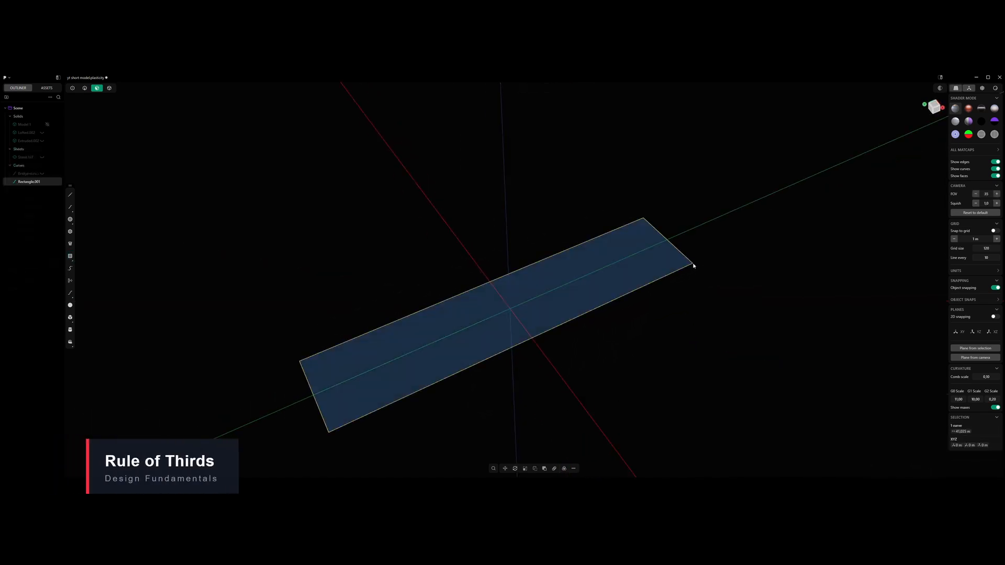
click(628, 265)
key(e)
scroll(627, 304, down, 3)
drag(623, 305, 635, 262)
key(Return)
- Delete the source rectangle curve beneath the extruded box, keeping only the solid
click(657, 288)
key(5)
click(651, 288)
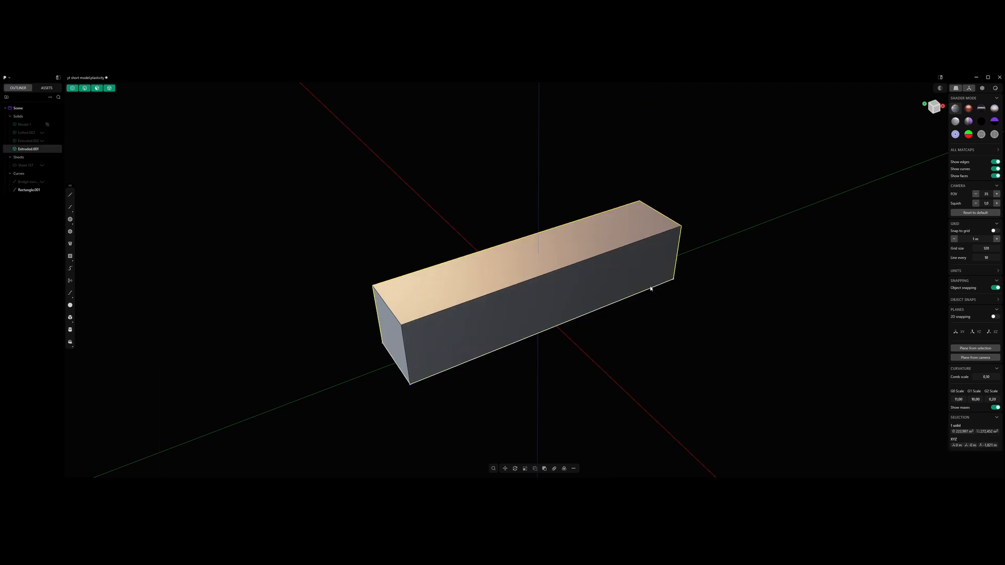
click(667, 320)
click(634, 295)
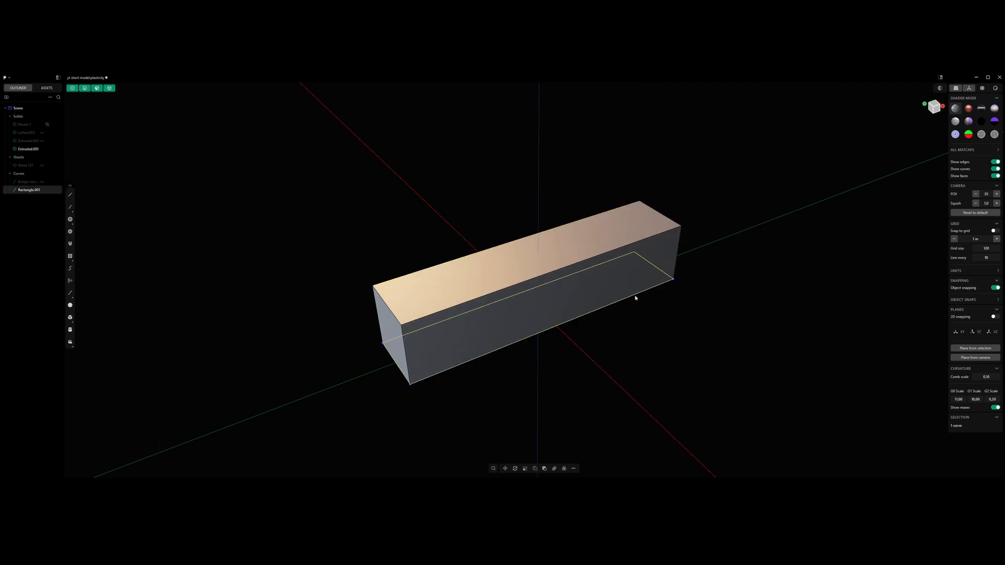
key(Delete)
shift+middle_drag(522, 288, 536, 307)
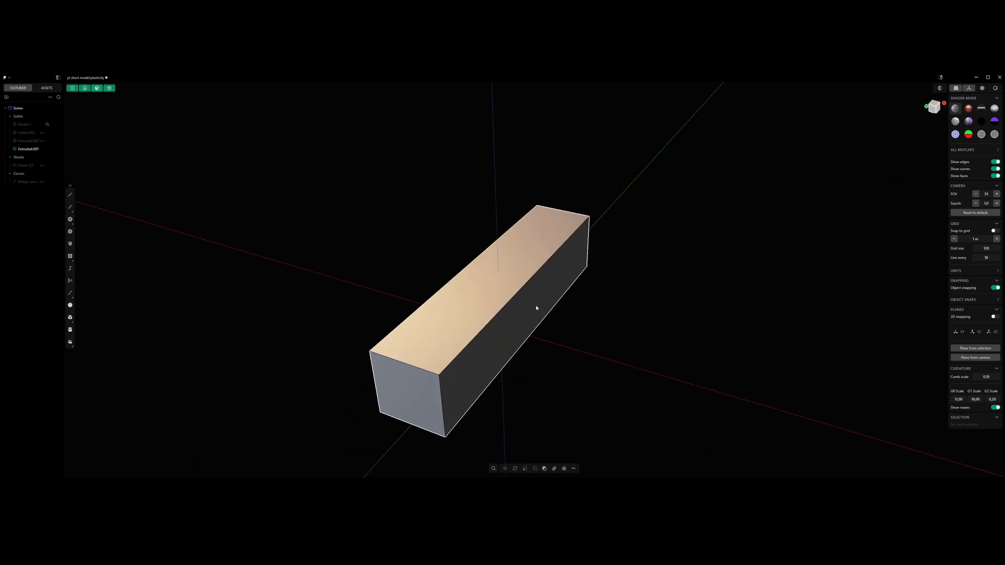
- Split the box's top face lengthwise down its middle with an Isoparam cut
key(3)
click(510, 265)
middle_drag(509, 265, 502, 274)
key(ctrl+r)
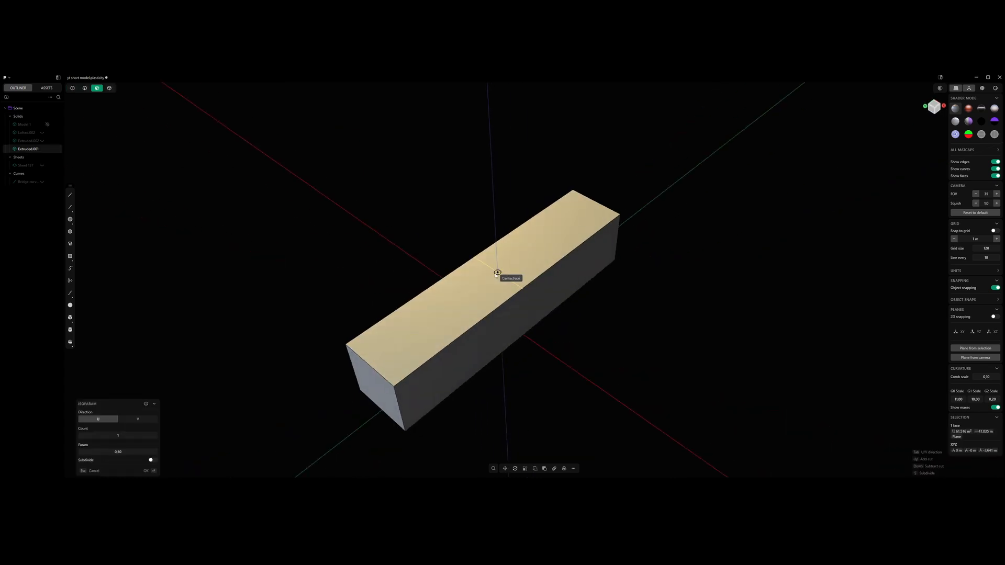
key(Tab)
key(Tab)
click(498, 275)
- Push one lengthwise half of the top face down to form an L-shaped step
middle_drag(498, 275, 521, 272)
click(516, 272)
mouse_move(506, 259)
mouse_down()
mouse_move(512, 386)
mouse_move(511, 275)
mouse_up()
click(677, 278)
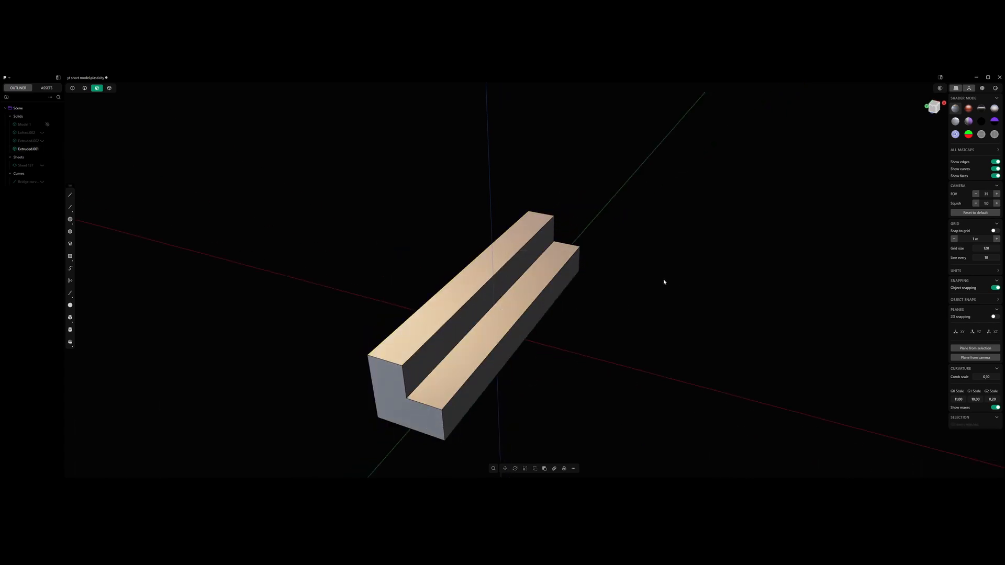
- Push the step's upper face further down, leaving a thin ledge beside the tall wall
middle_drag(664, 282, 515, 314)
click(494, 329)
drag(505, 293, 505, 323)
click(599, 270)
middle_drag(598, 270, 596, 281)
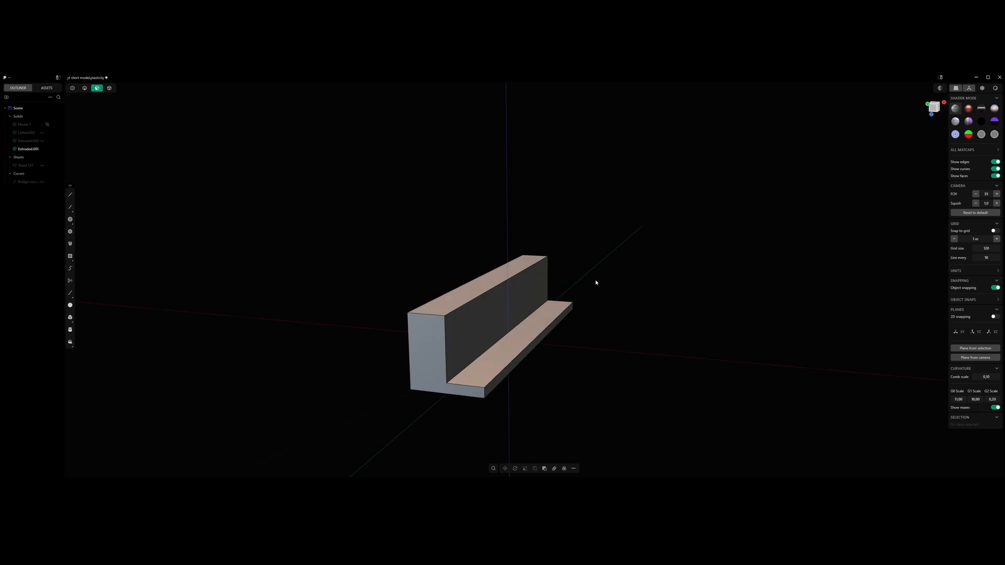
- Split the ledge's upper face crosswise at about one third of its length from one end
middle_drag(619, 299, 531, 322)
click(531, 322)
key(ctrl+r)
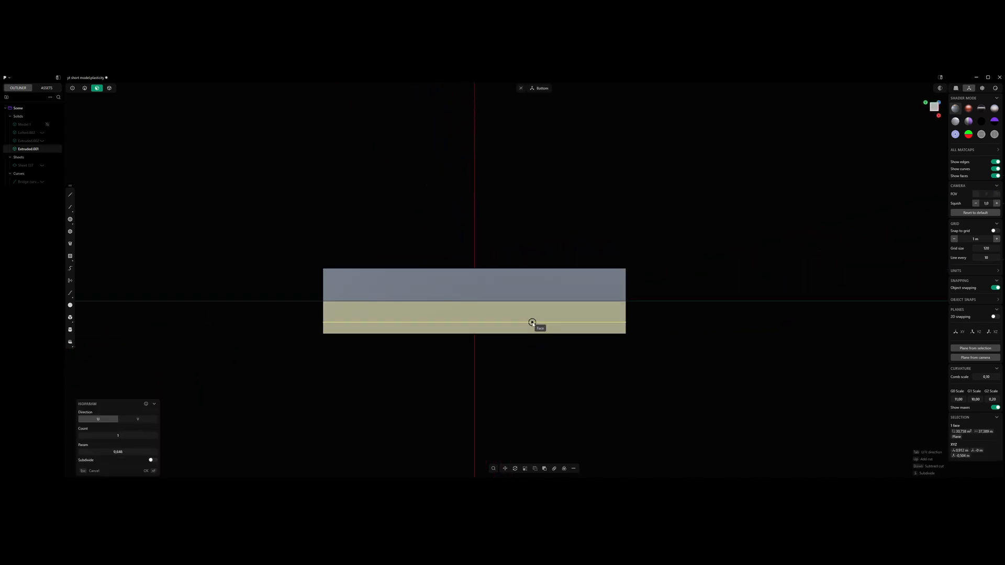
key(Tab)
click(520, 321)
- Push the shorter part of the ledge up level with the block's top to close the recess at one end
middle_drag(521, 321, 576, 283)
click(565, 305)
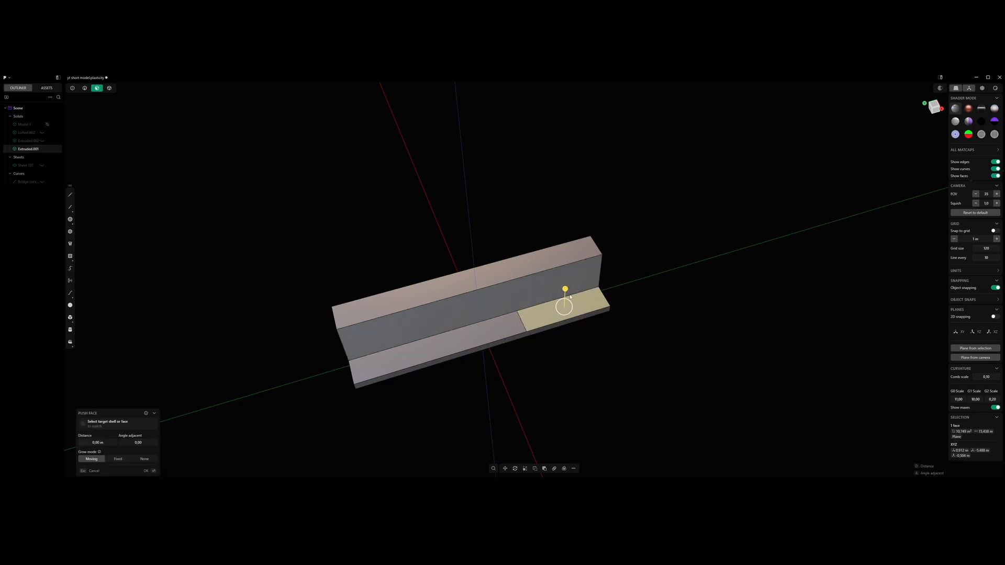
drag(564, 288, 604, 259)
click(682, 254)
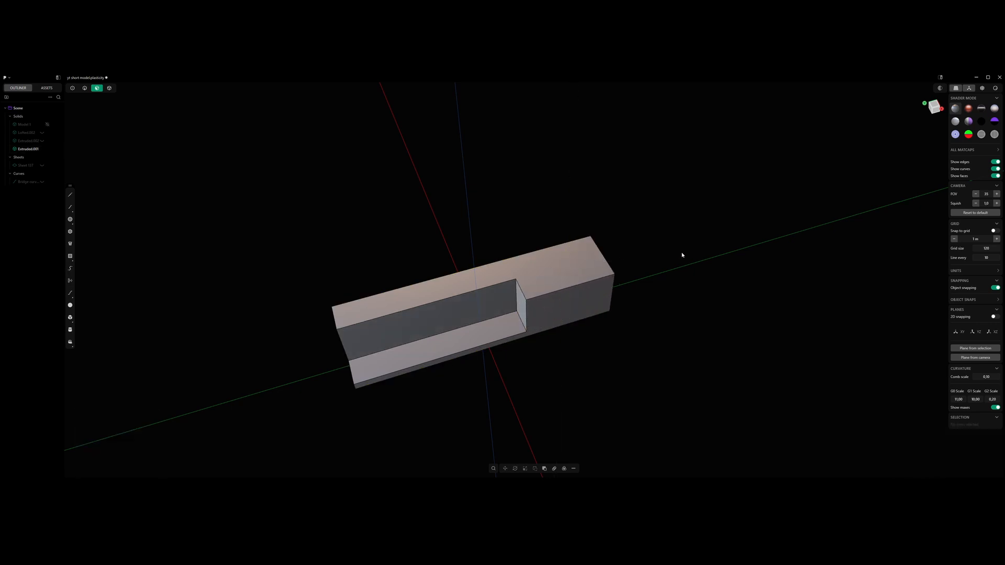
- Rotate the recess's end wall about its lower edge so that it slopes outward
middle_drag(682, 254, 590, 294)
click(530, 322)
key(r)
key(v)
click(525, 332)
drag(538, 315, 626, 285)
right_click(626, 285)
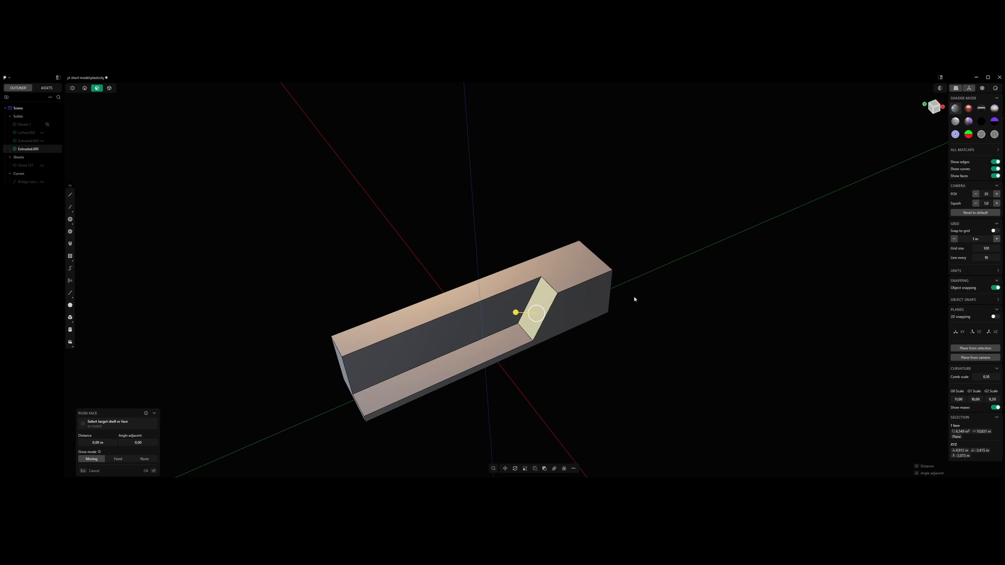
- Fillet the edge where the sloped end wall meets the recess floor
click(526, 332)
drag(525, 331, 516, 325)
right_click(669, 269)
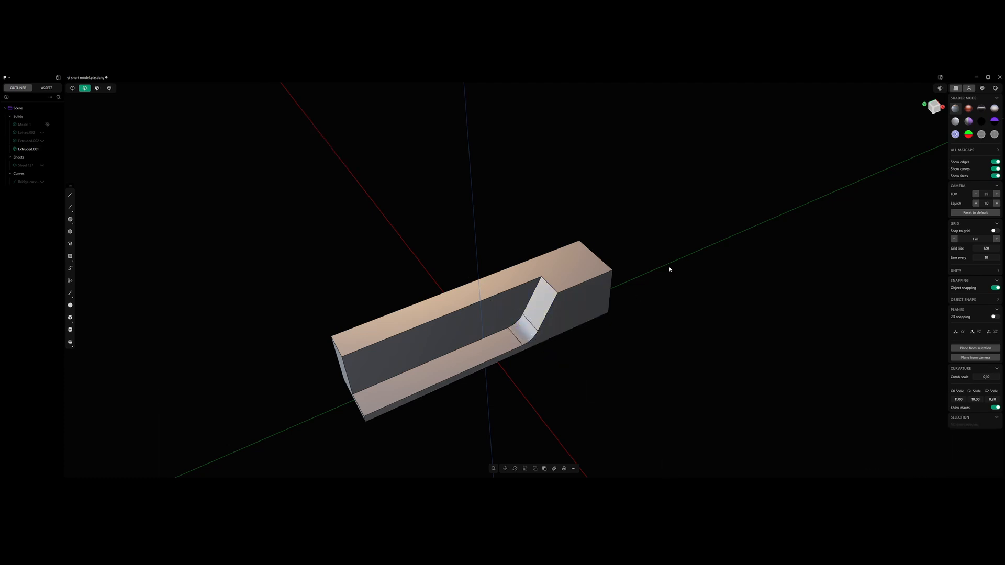
middle_drag(664, 271, 683, 268)
scroll(683, 268, down, 5)
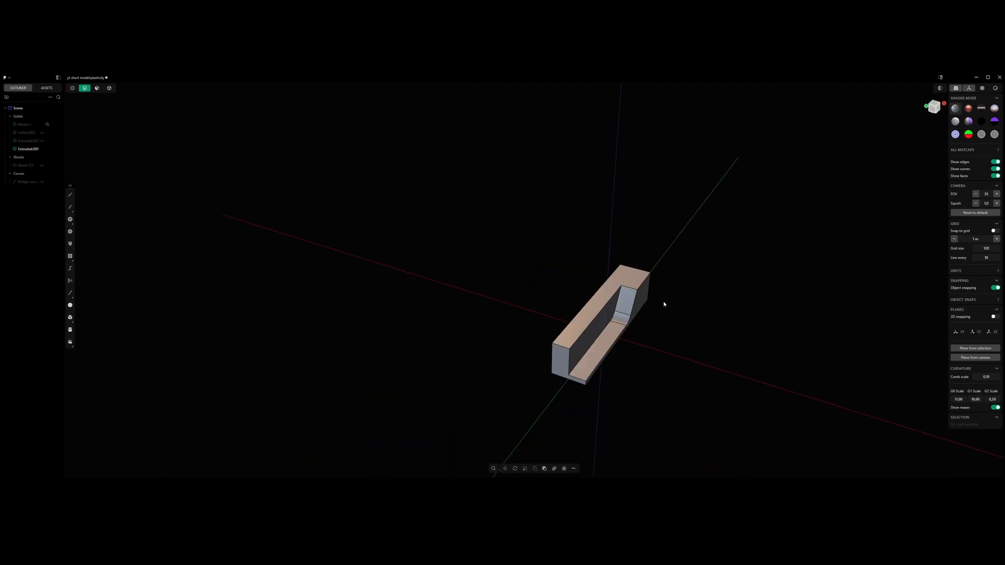
shift+middle_drag(663, 302, 624, 296)
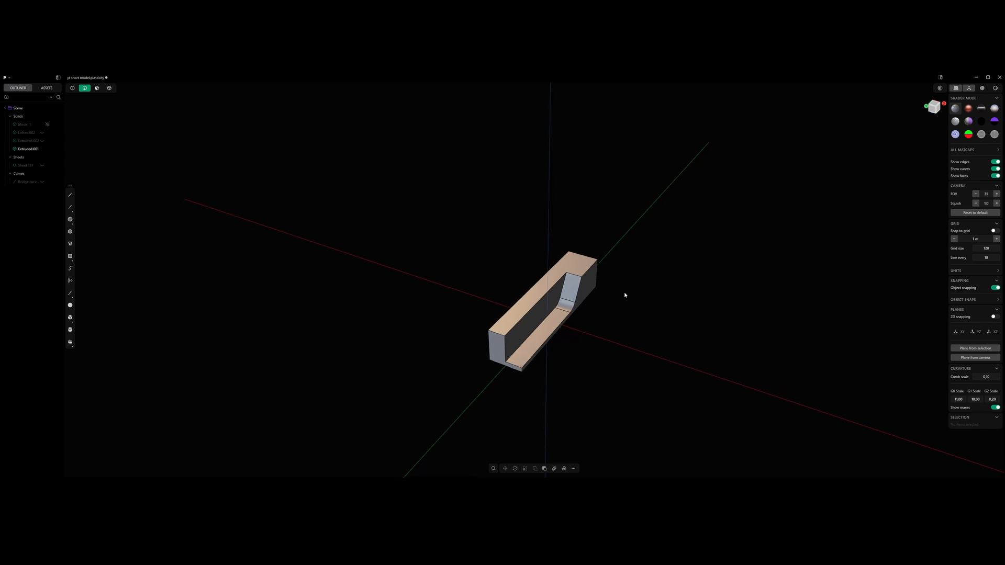
scroll(617, 293, up, 5)
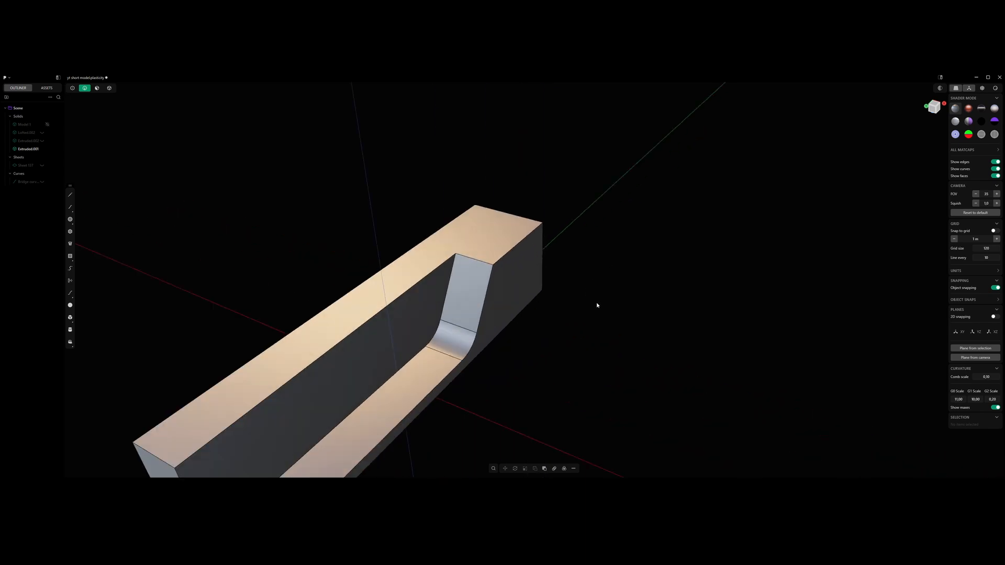
scroll(596, 302, down, 5)
middle_drag(646, 297, 637, 295)
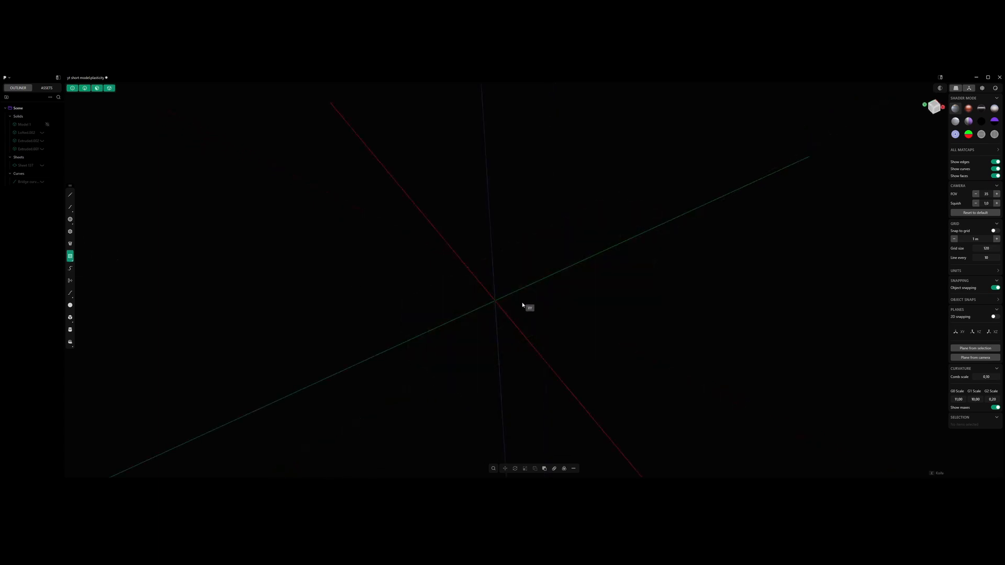
- Draw a square centred on the origin and extrude it upward about 7 m into a cube-like solid
click(495, 302)
click(543, 308)
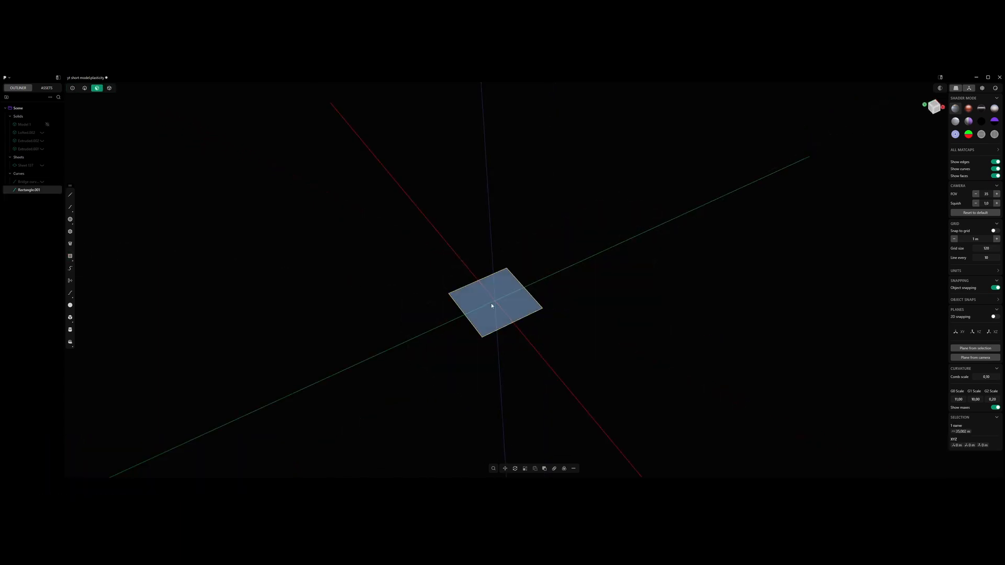
click(498, 303)
key(e)
middle_drag(498, 303, 507, 286)
drag(498, 332, 497, 284)
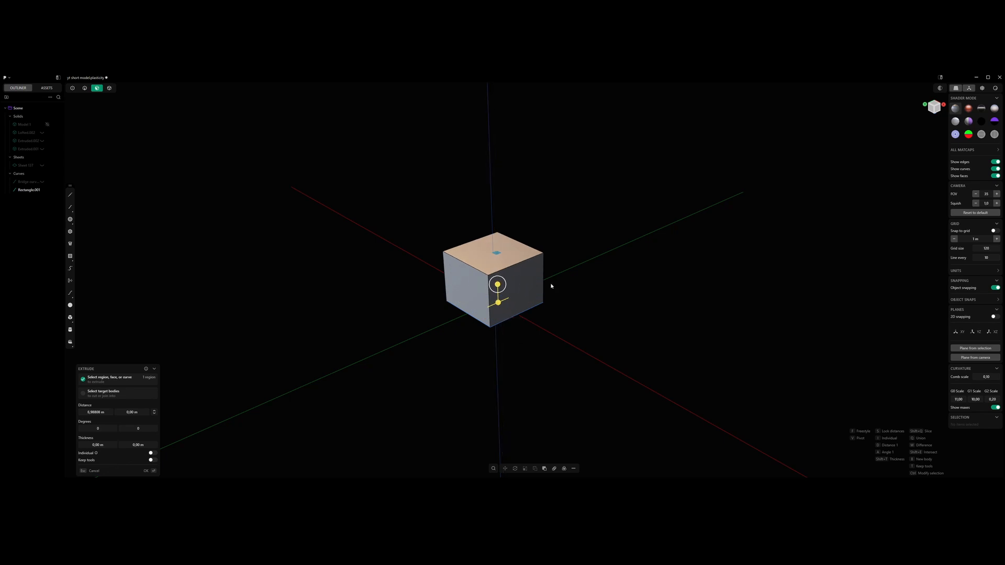
right_click(551, 286)
- Delete the source square curve at the base of the extruded cube
click(573, 284)
middle_drag(572, 285, 562, 275)
key(5)
click(520, 312)
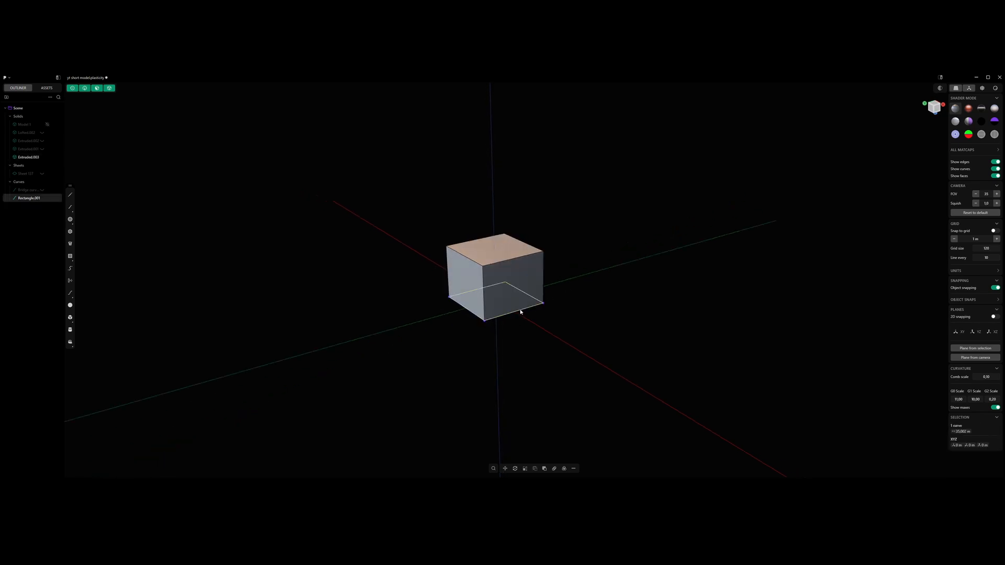
key(Delete)
- Select the cube and scale it down uniformly
middle_drag(556, 278, 525, 316)
click(528, 291)
scroll(525, 316, down, 5)
scroll(524, 318, up, 3)
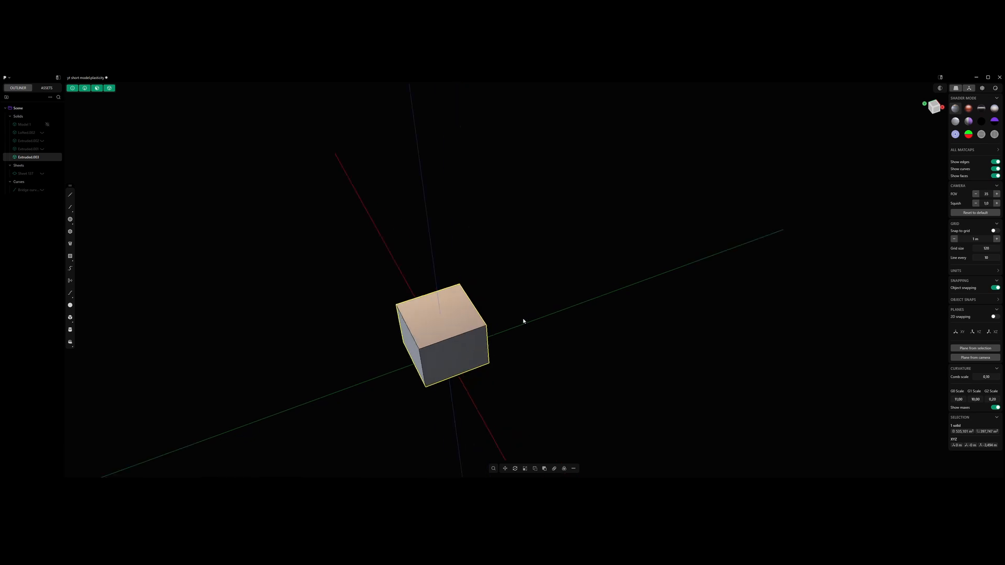
key(s)
click(508, 320)
scroll(508, 321, up, 3)
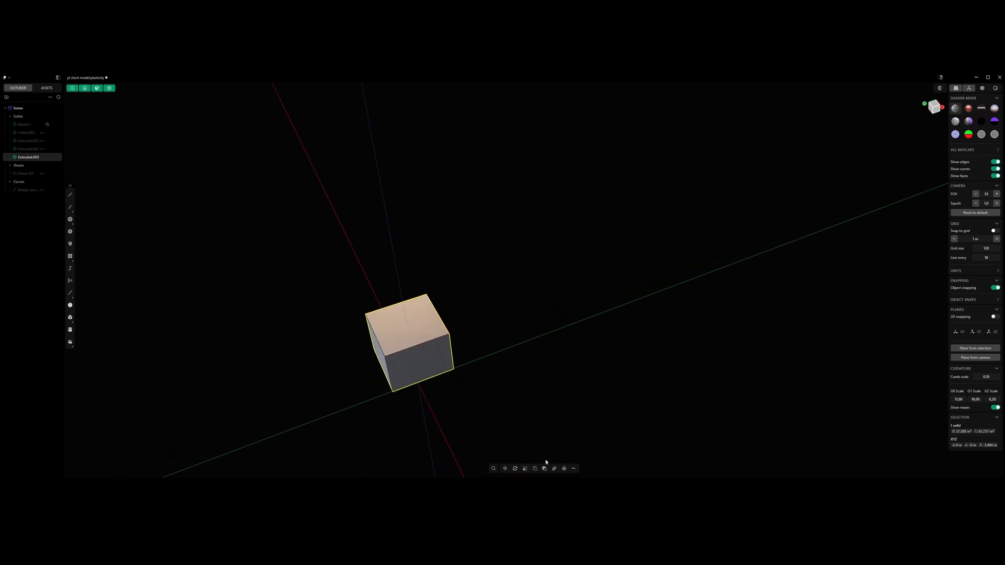
- Create a rectangular array of 16 cubes in a single row along the Y axis, using the Extent mode
click(554, 468)
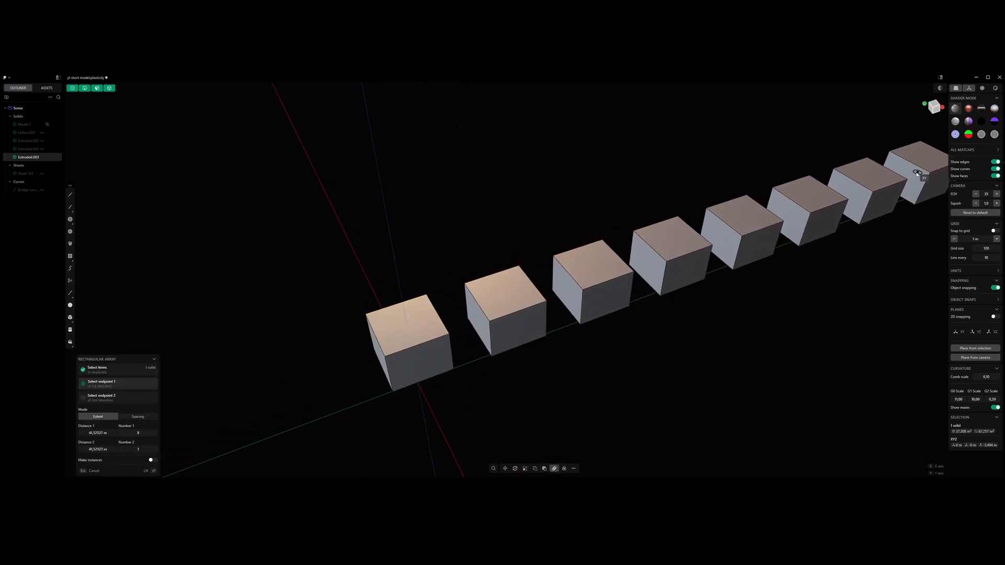
click(931, 188)
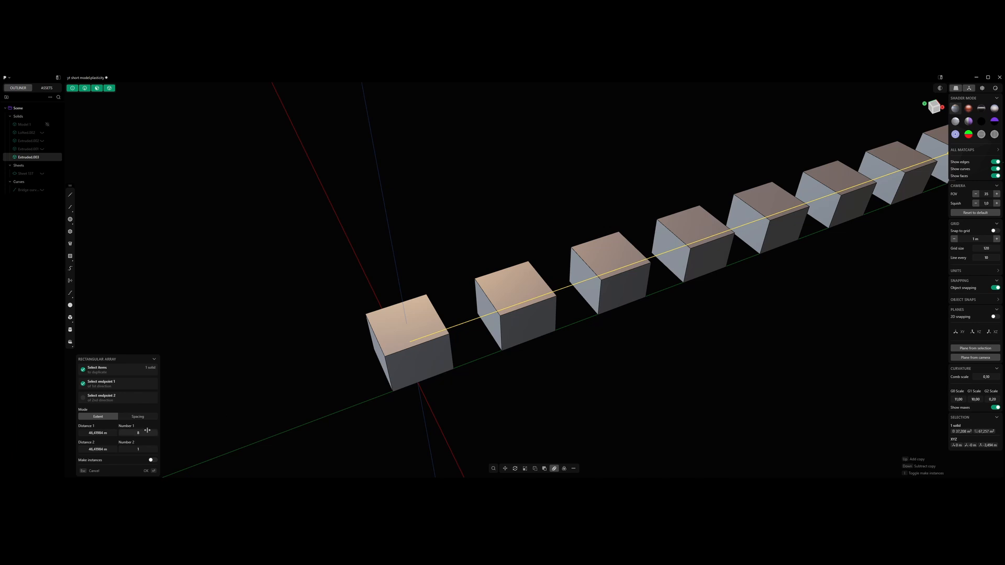
drag(144, 433, 144, 431)
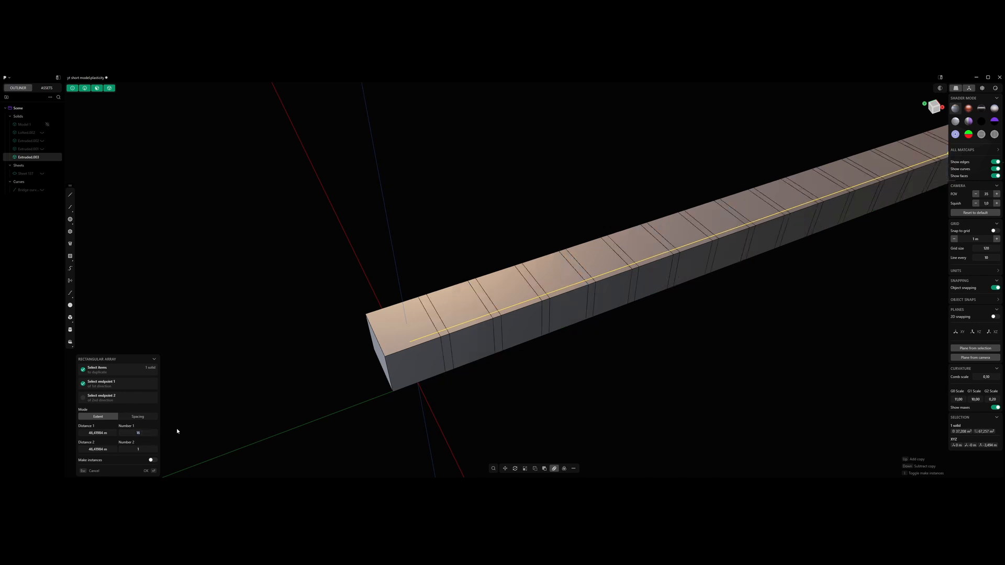
scroll(612, 338, down, 5)
shift+middle_drag(623, 336, 601, 343)
drag(686, 286, 770, 270)
key(Return)
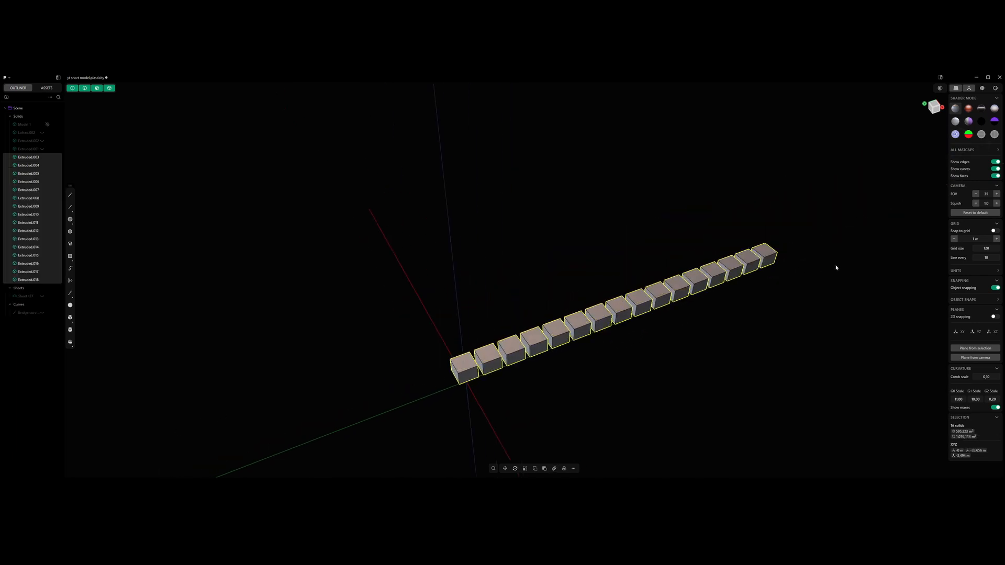
- Scale the whole row of cubes down and move it along the Y axis to roughly centre it on the origin
key(s)
click(745, 281)
key(g)
key(x)
key(y)
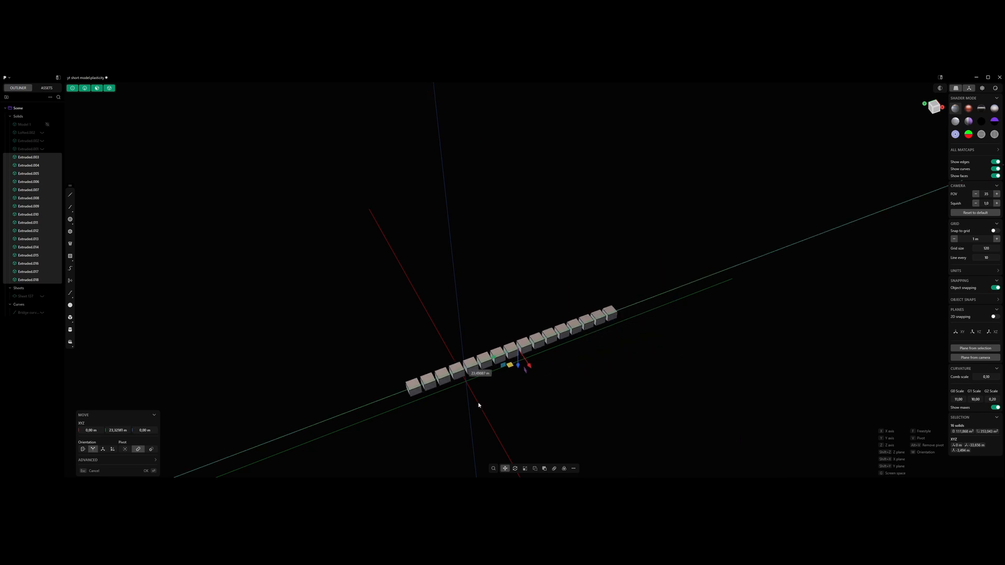
click(423, 420)
- Move the row of cubes along the Z axis to the origin's level and deselect it
middle_drag(423, 420, 548, 330)
key(f)
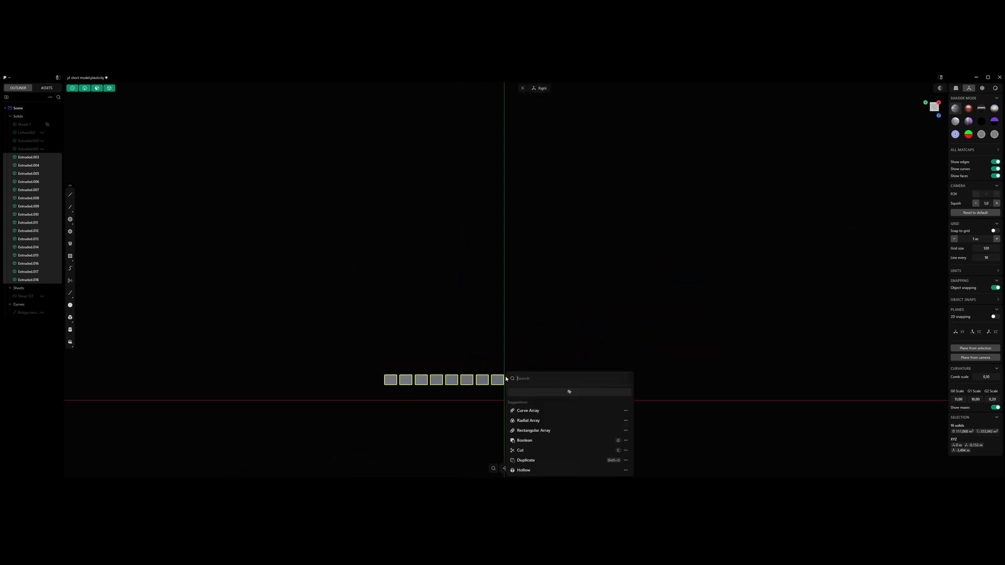
key(Escape)
key(g)
key(z)
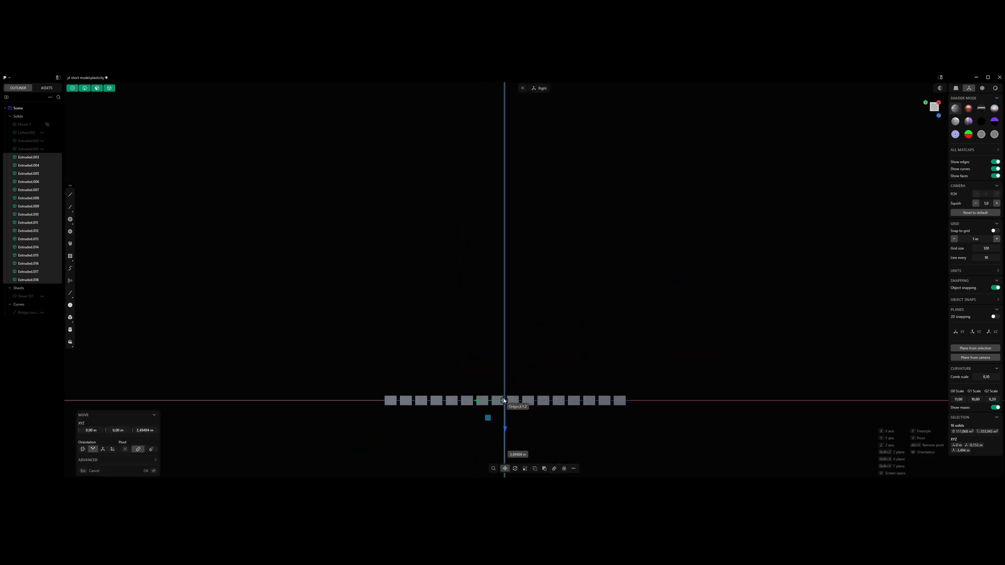
click(506, 401)
right_click(545, 344)
middle_drag(544, 343, 559, 352)
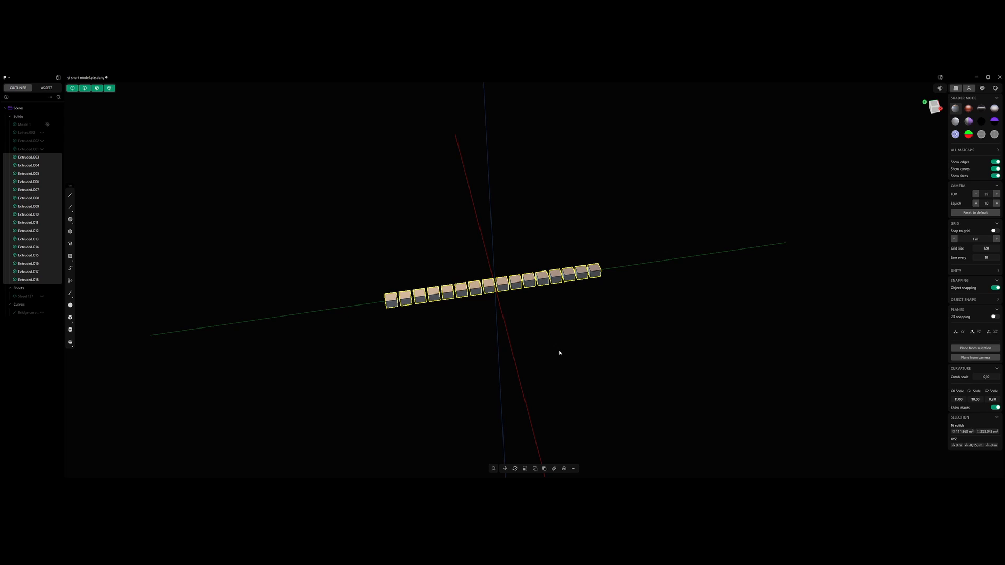
scroll(555, 274, up, 5)
click(560, 314)
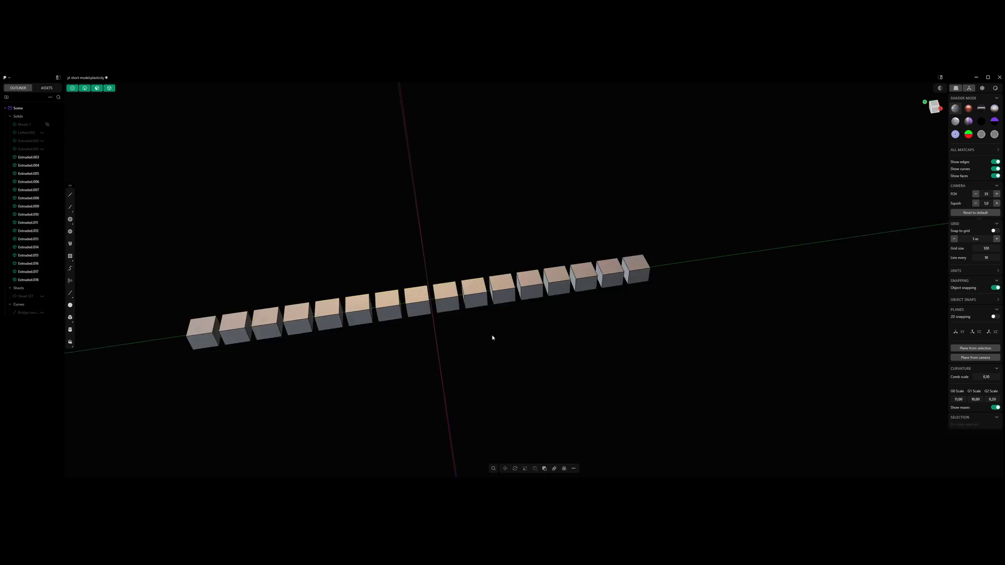
- Delete two neighbouring cubes just past the middle of the row to leave a wide gap
middle_drag(491, 336, 563, 301)
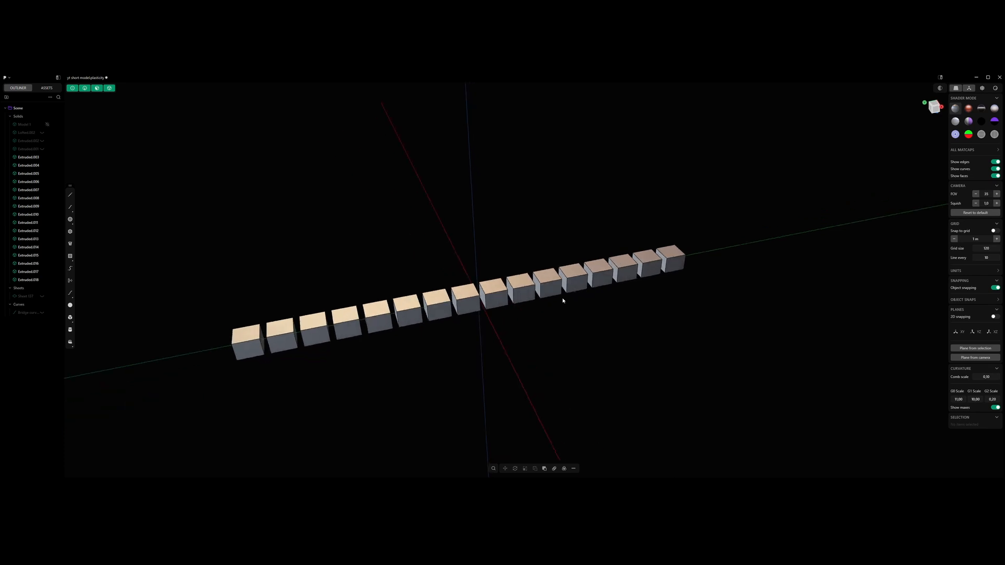
click(552, 283)
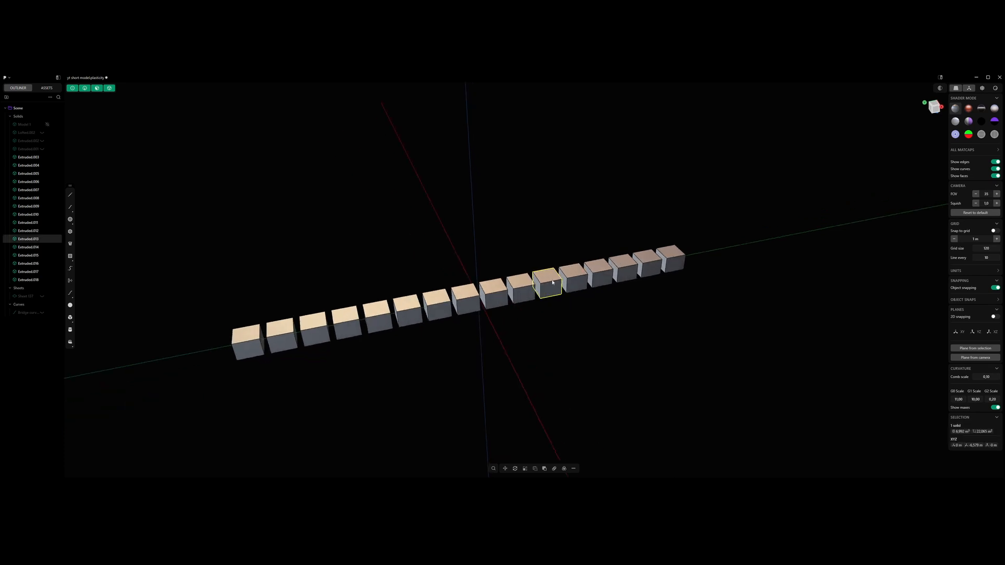
key(Delete)
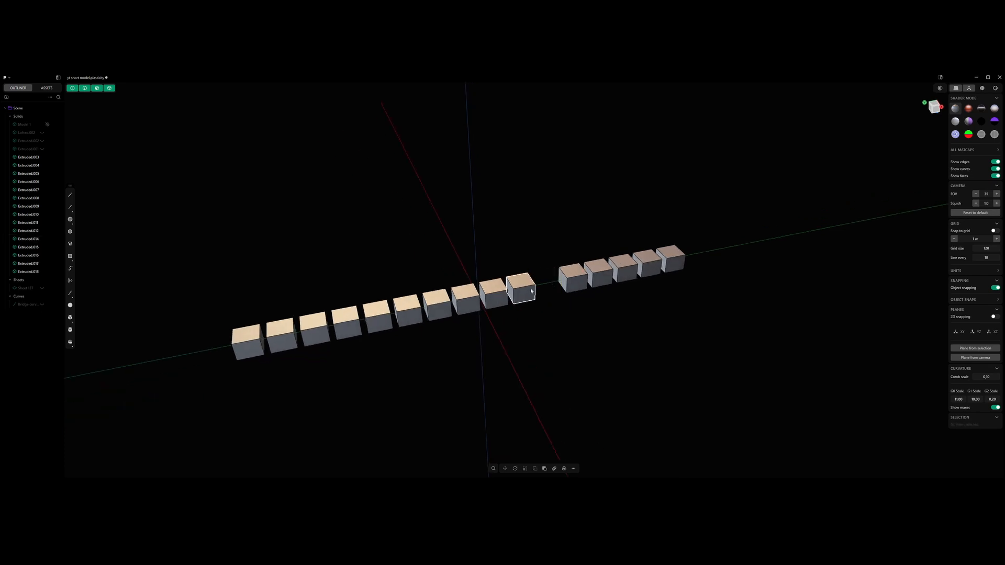
click(532, 291)
key(Delete)
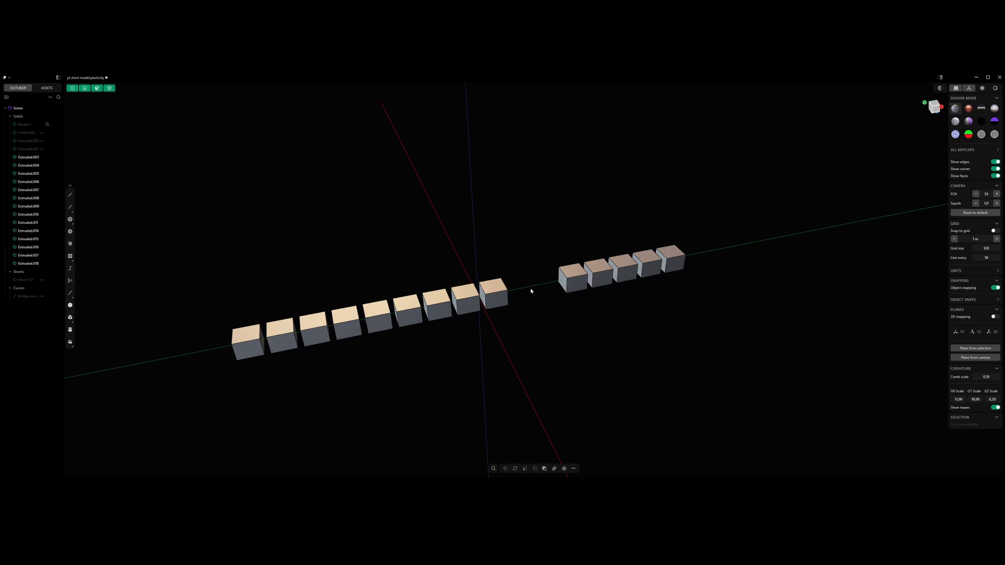
- Push the side face of the cube beside the gap outward until it overlaps the neighbouring cube
scroll(497, 298, up, 5)
key(3)
click(470, 300)
drag(445, 302, 418, 307)
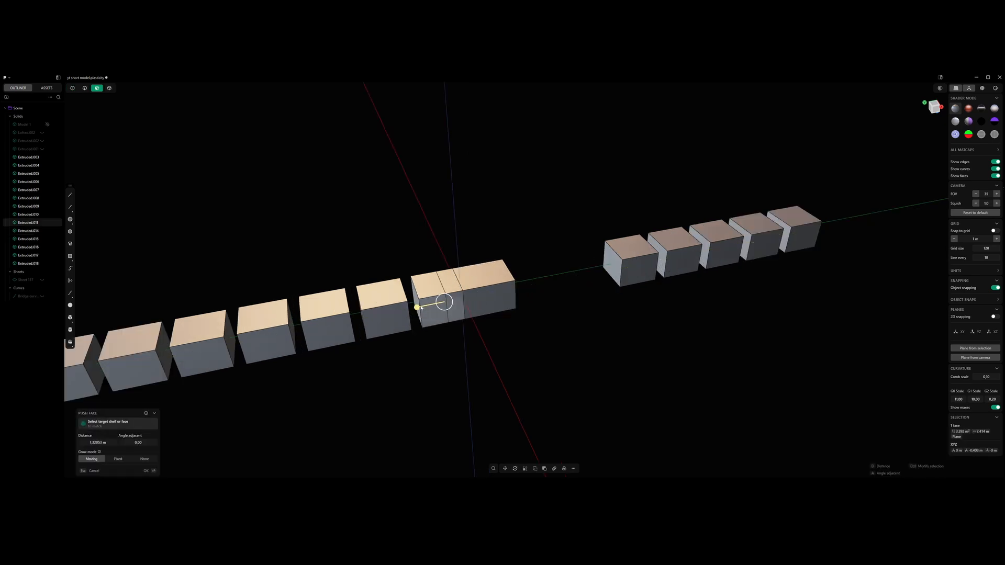
right_click(489, 230)
- Merge the extended cube and the overlapped cube into one long block with a Boolean union
key(5)
click(484, 277)
shift+click(431, 295)
key(q)
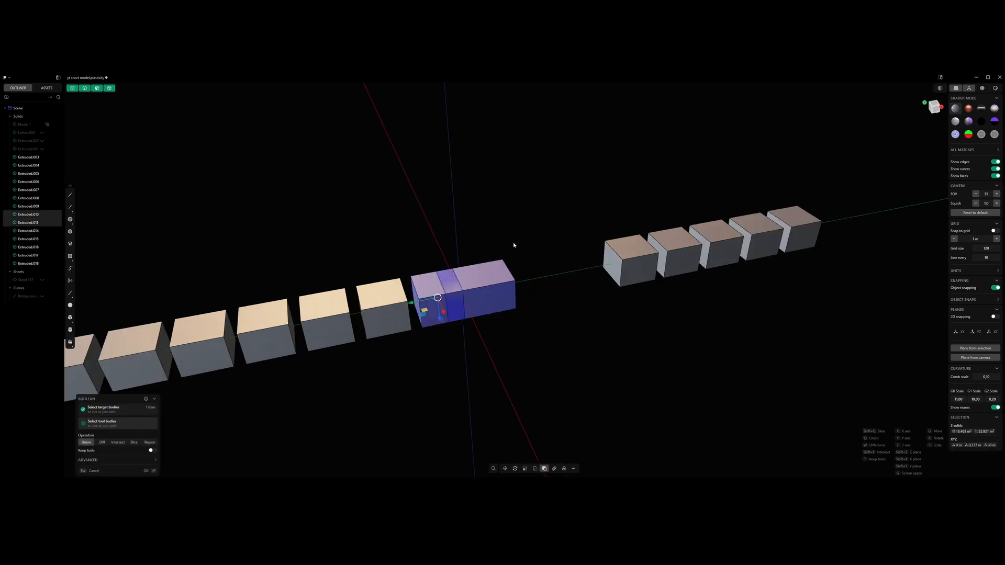
key(Return)
shift+middle_drag(514, 249, 482, 262)
key(2)
click(583, 266)
key(b)
key(ctrl+r)
key(Tab)
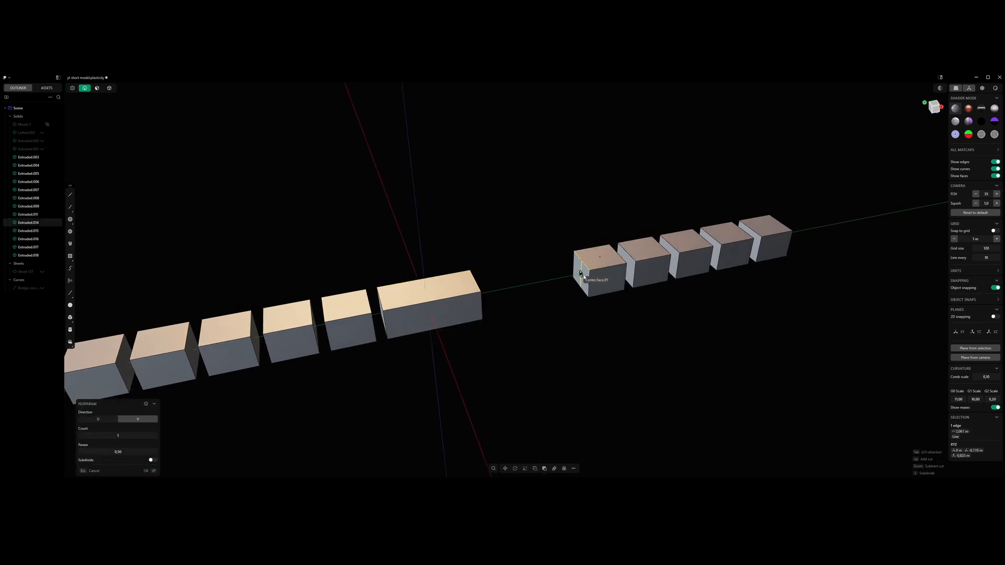
key(Escape)
- Split the gap-facing side face of the cube across the gap horizontally with an Isoparam cut
scroll(581, 271, up, 5)
middle_drag(588, 276, 590, 269)
key(3)
click(583, 271)
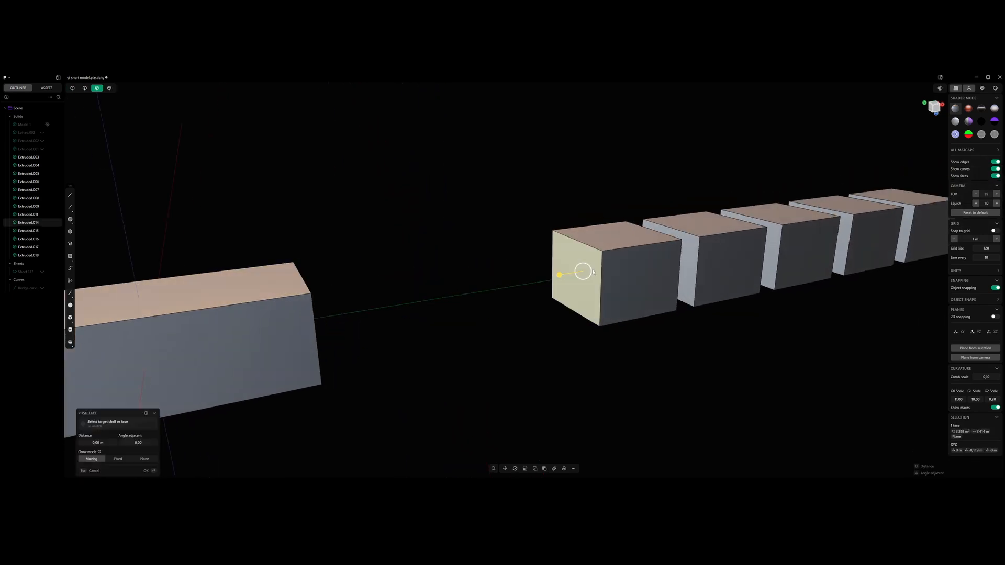
key(ctrl+r)
click(601, 273)
- Rotate the upper half of the cube's split gap-facing side face inward to form a sloped, chamfer-like plane
click(592, 262)
key(r)
key(v)
click(577, 263)
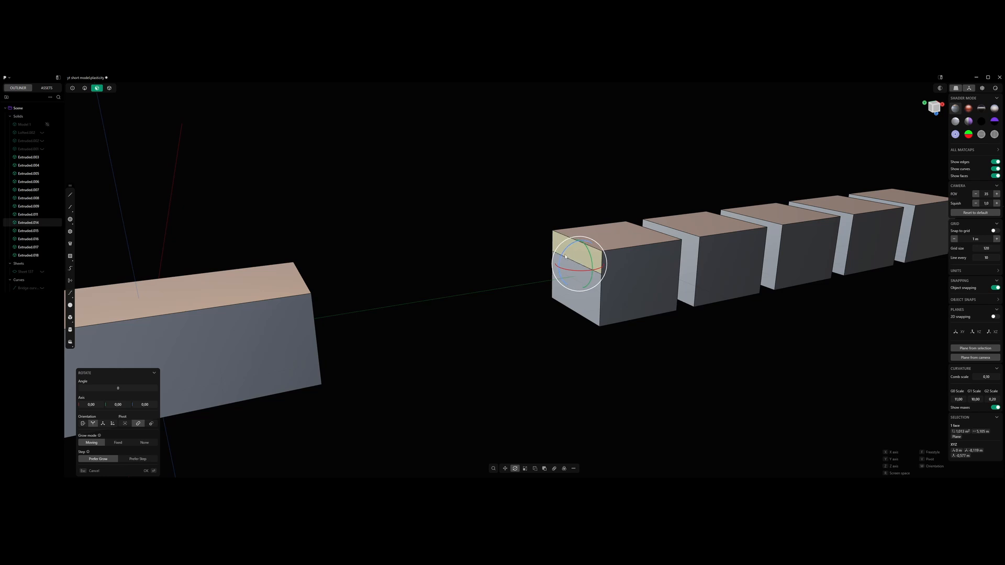
drag(560, 258, 525, 169)
key(e)
key(Escape)
- Move the long block and the seven cubes on its side of the row along the Y axis to narrow the wide gap
scroll(525, 168, down, 8)
key(5)
middle_drag(516, 240, 513, 274)
scroll(515, 289, down, 5)
scroll(513, 274, up, 5)
shift+middle_drag(366, 324, 474, 286)
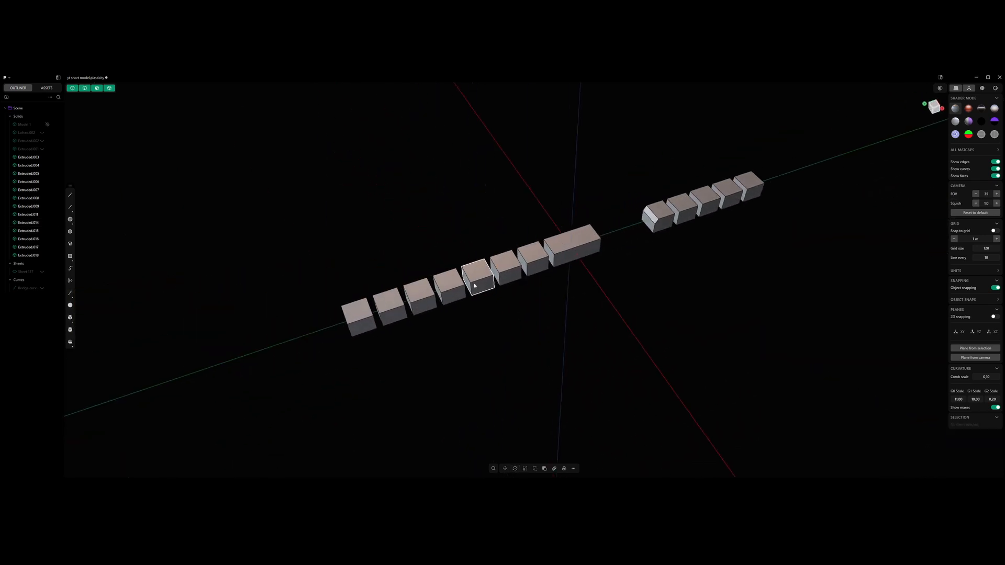
scroll(523, 272, down, 5)
shift+middle_drag(552, 265, 500, 295)
scroll(526, 293, up, 5)
drag(169, 251, 565, 379)
key(g)
key(y)
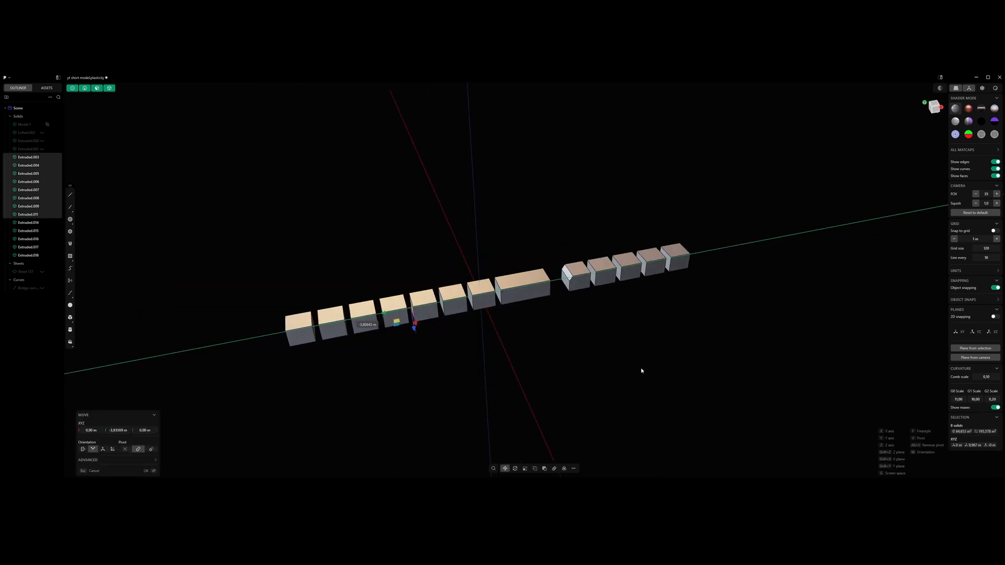
click(635, 371)
click(614, 344)
middle_drag(565, 310, 558, 312)
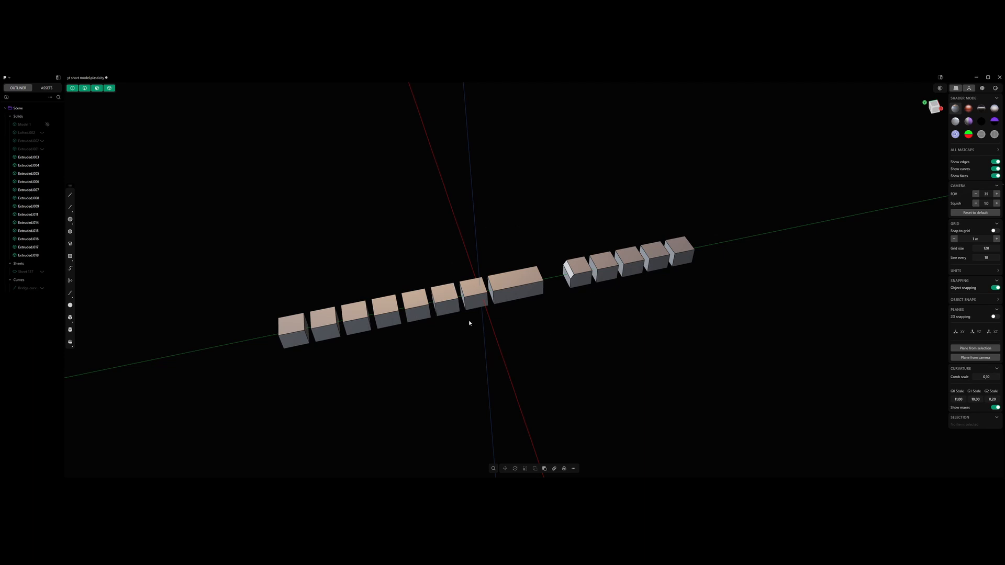
- Select all the solids in the row and hide them to leave an empty scene
key(KP_3)
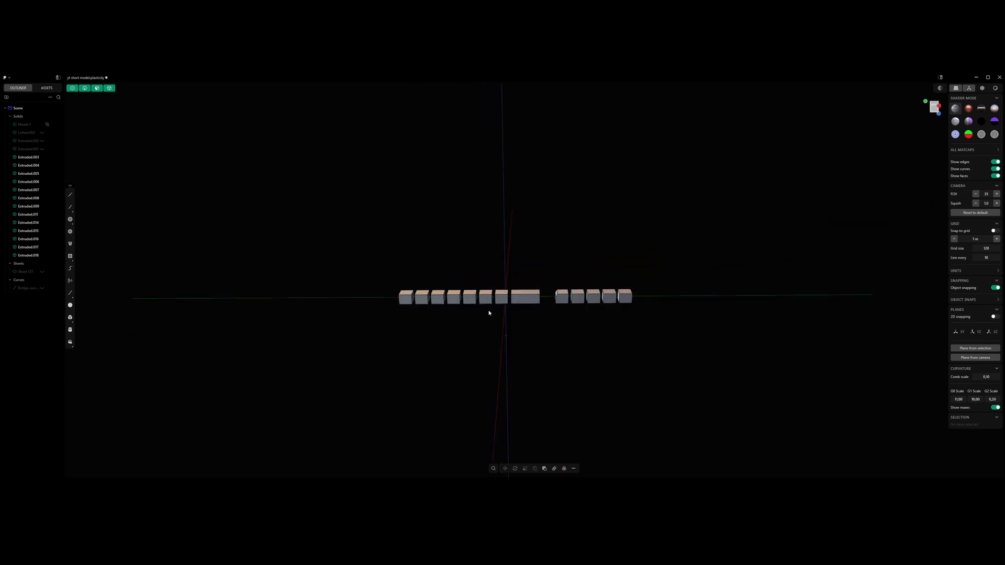
middle_drag(493, 294, 534, 346)
scroll(534, 346, up, 2)
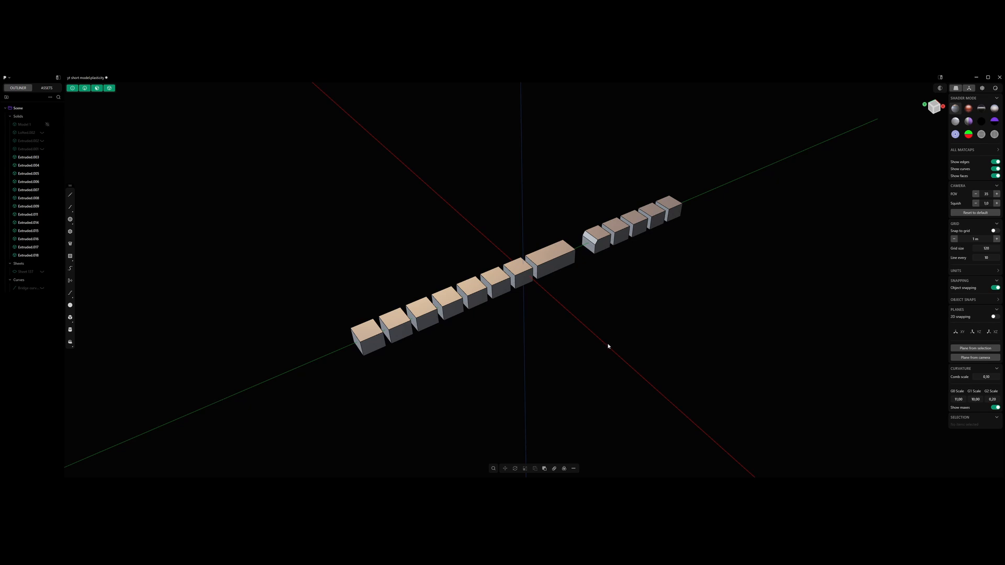
shift+middle_drag(608, 346, 586, 369)
key(ctrl+a)
key(h)
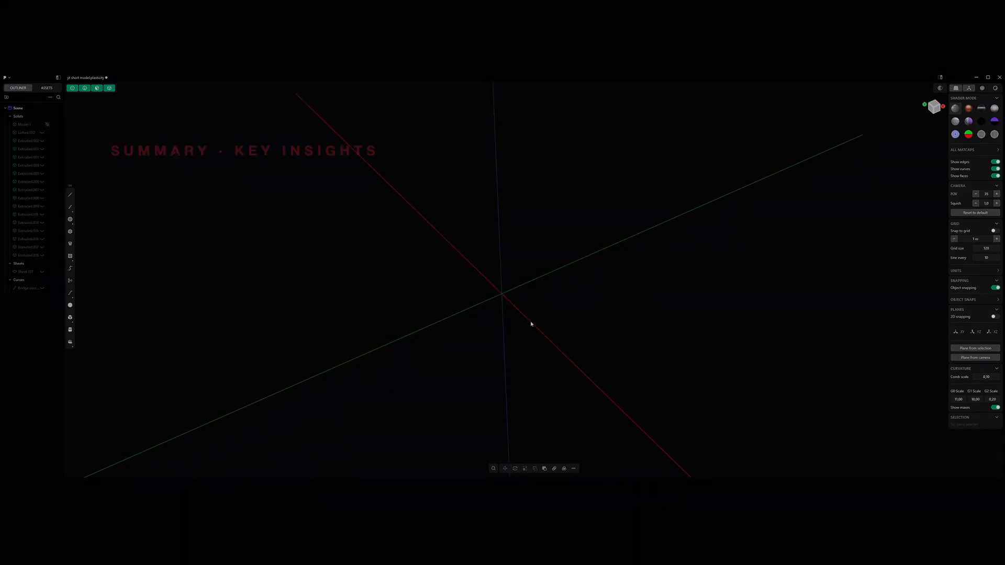